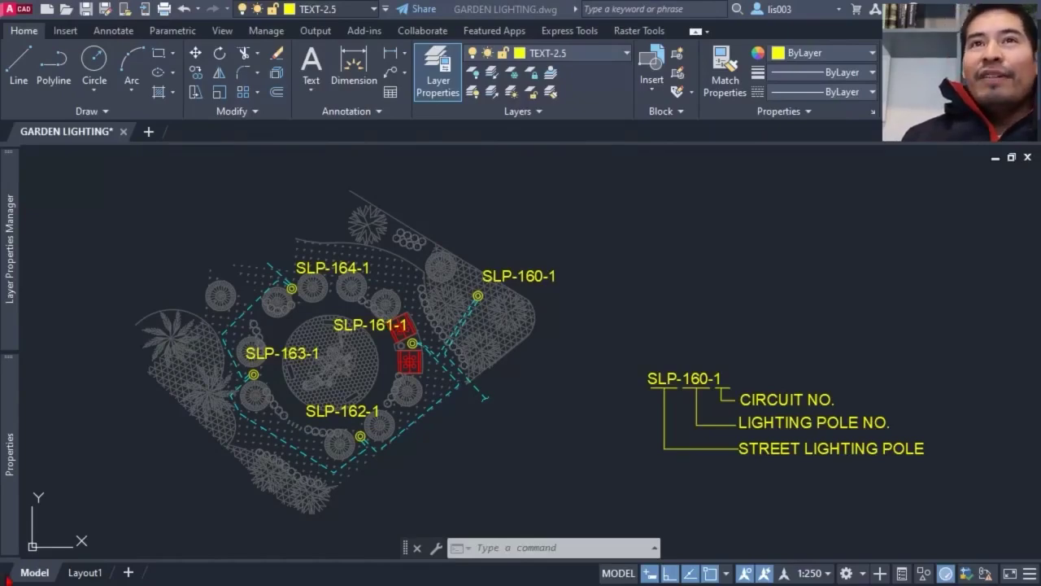
Move the view from the legend back to the garden plan's pole labels
left_click(241, 235)
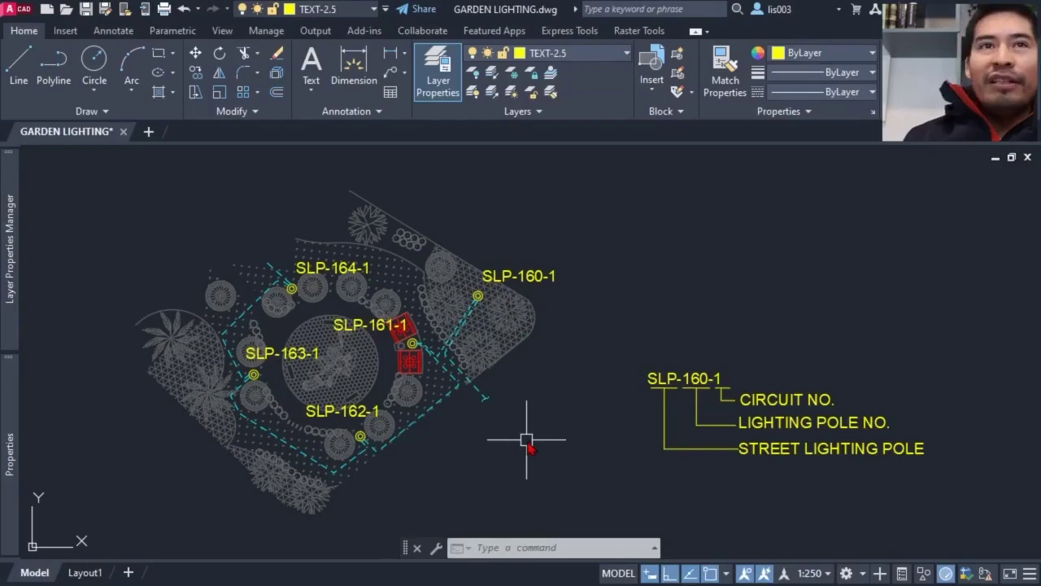
scroll(444, 367, "up", 2)
scroll(603, 370, "up", 2)
middle_click_drag(604, 370, 532, 371)
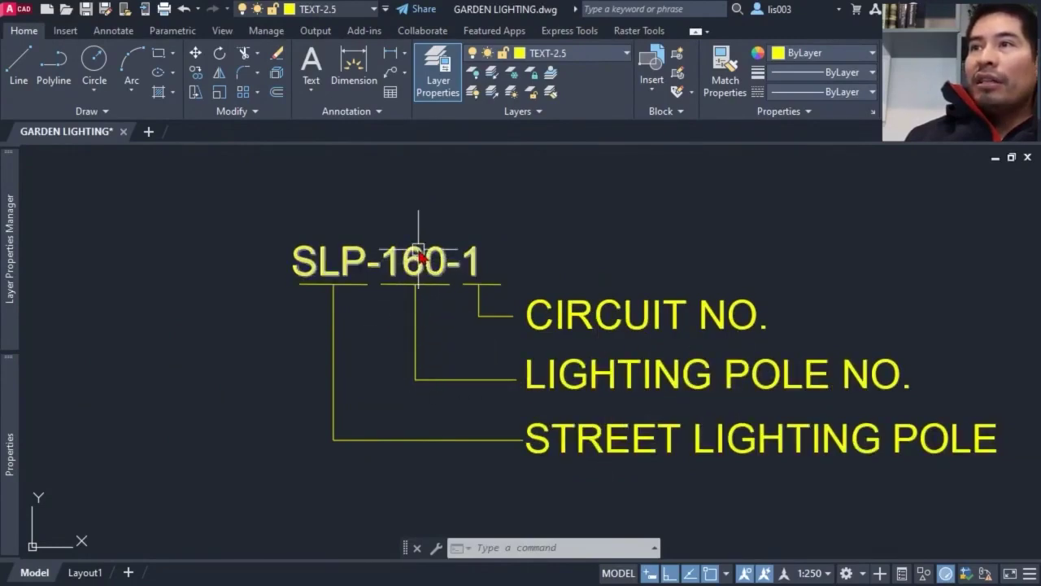
middle_click_drag(406, 341, 540, 345)
scroll(569, 348, "down", 4)
middle_click_drag(288, 425, 388, 412)
scroll(346, 370, "up", 7)
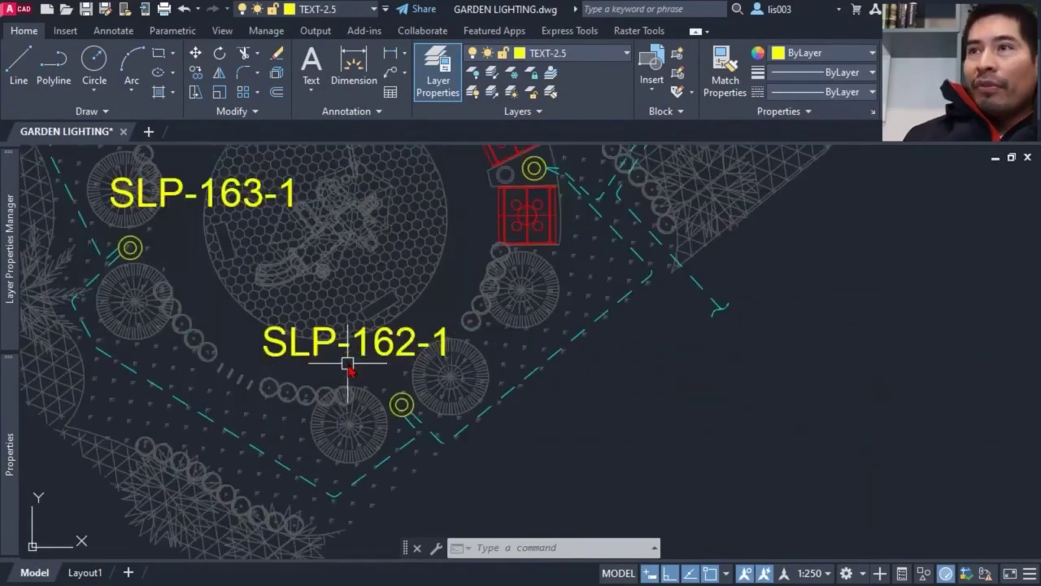
Check the SLP-162-1 pole circle and label, then frame all five pole labels
left_click(439, 391)
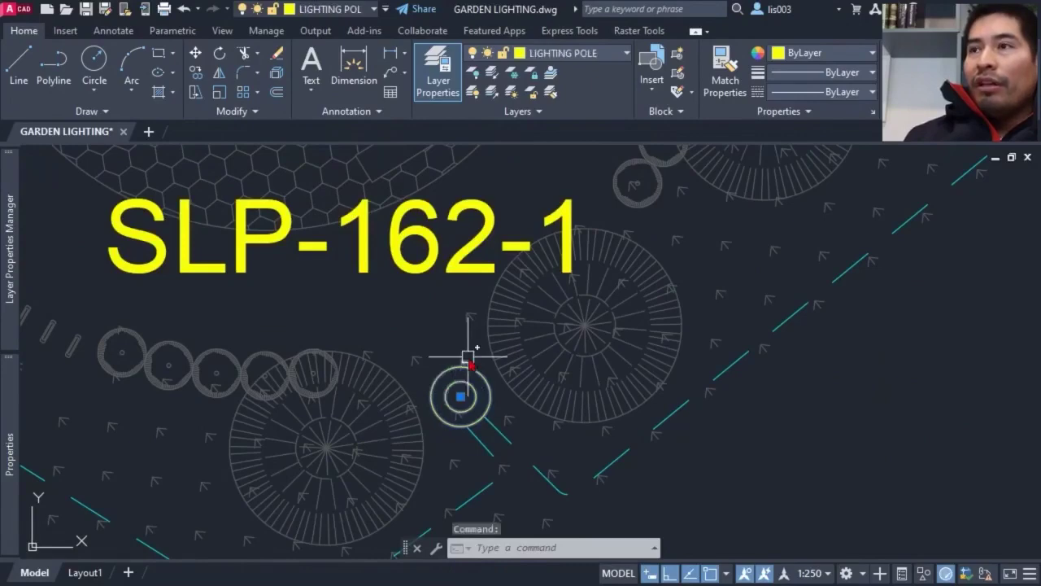
scroll(464, 358, "down", 2)
key("Escape")
left_click(425, 305)
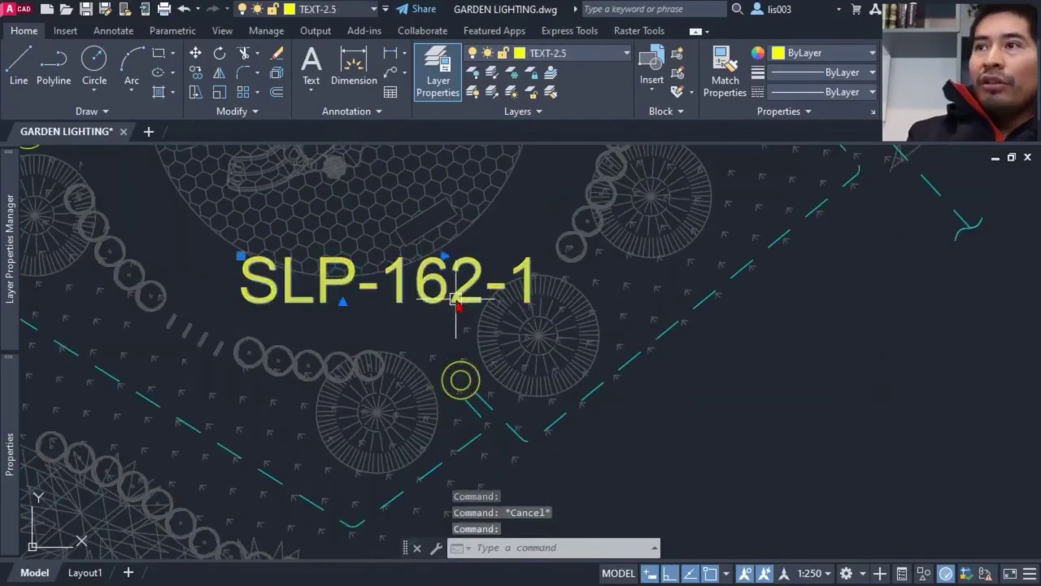
key("Escape")
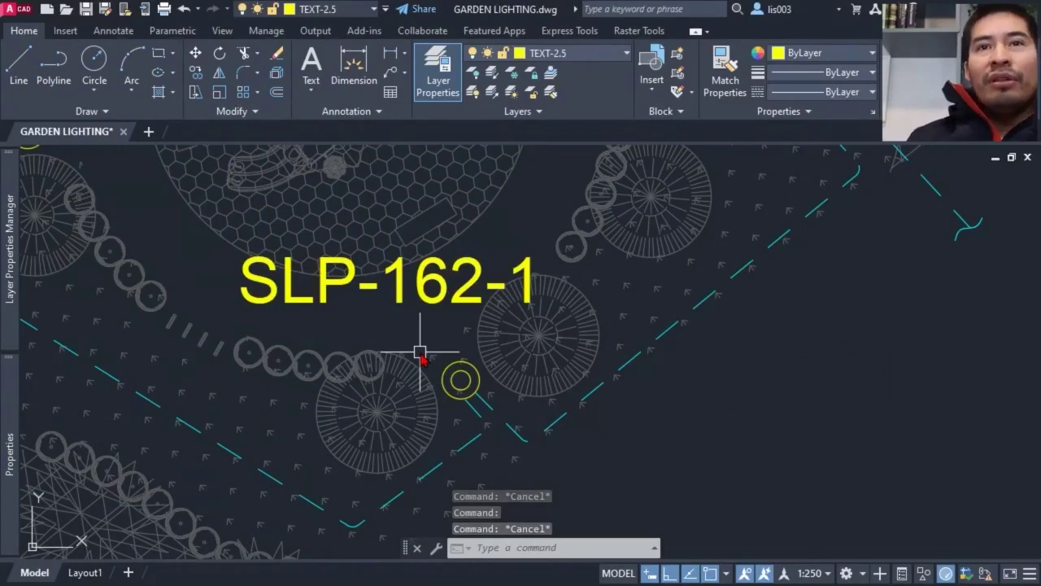
scroll(419, 353, "down", 4)
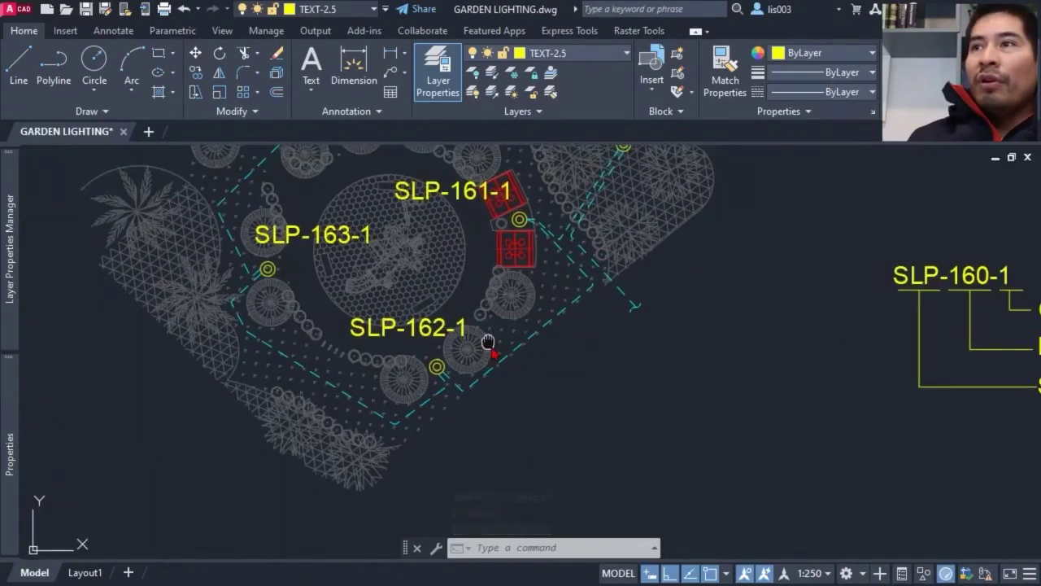
middle_click_drag(421, 348, 454, 429)
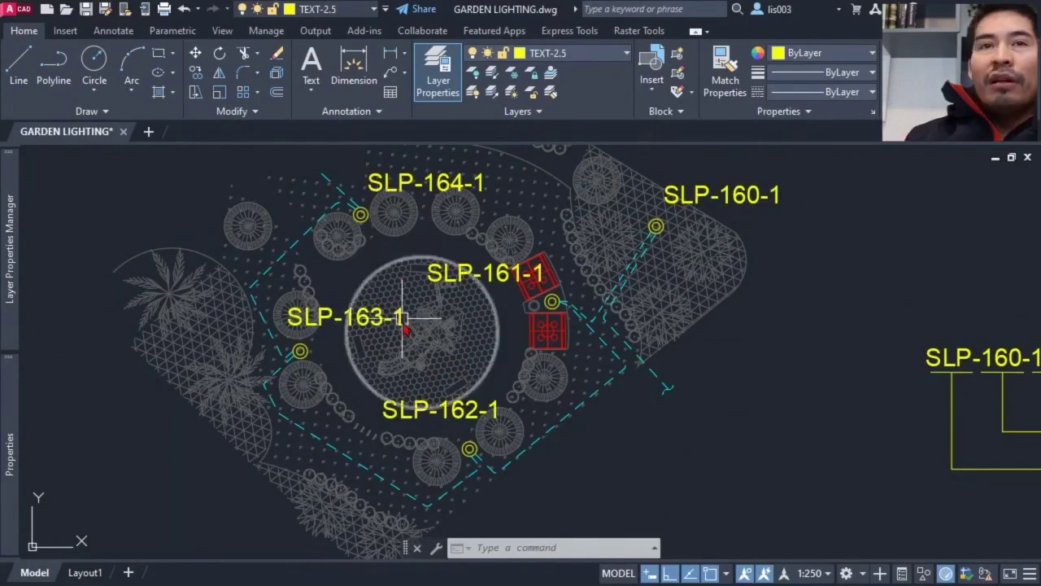
mouse_move(398, 350)
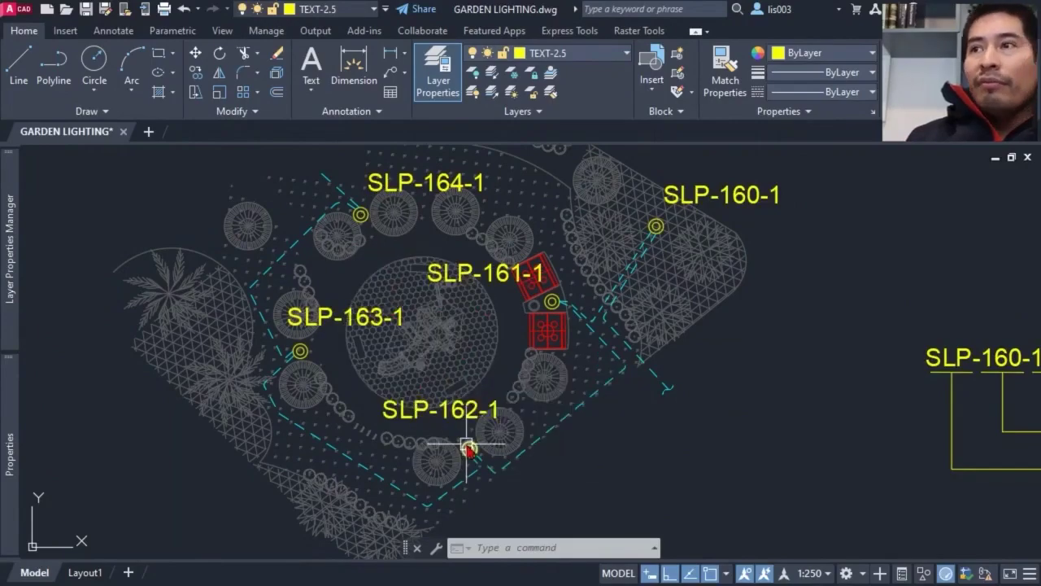
scroll(467, 443, "up", 5)
Cut the SLP-162-1 label using the pole circle centre as the base point
left_click(445, 340)
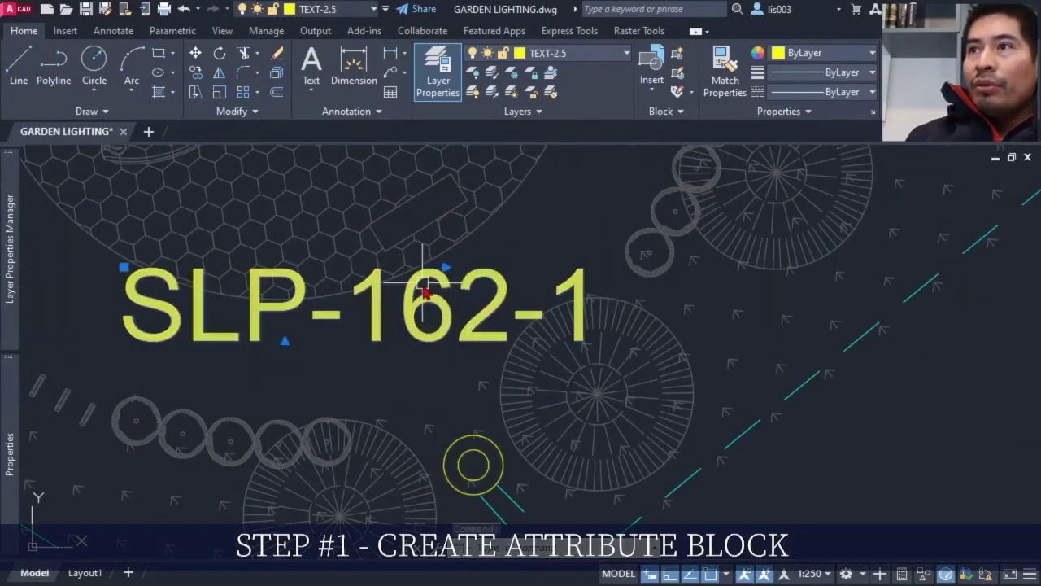
scroll(493, 307, "down", 2)
middle_click_drag(494, 306, 493, 277)
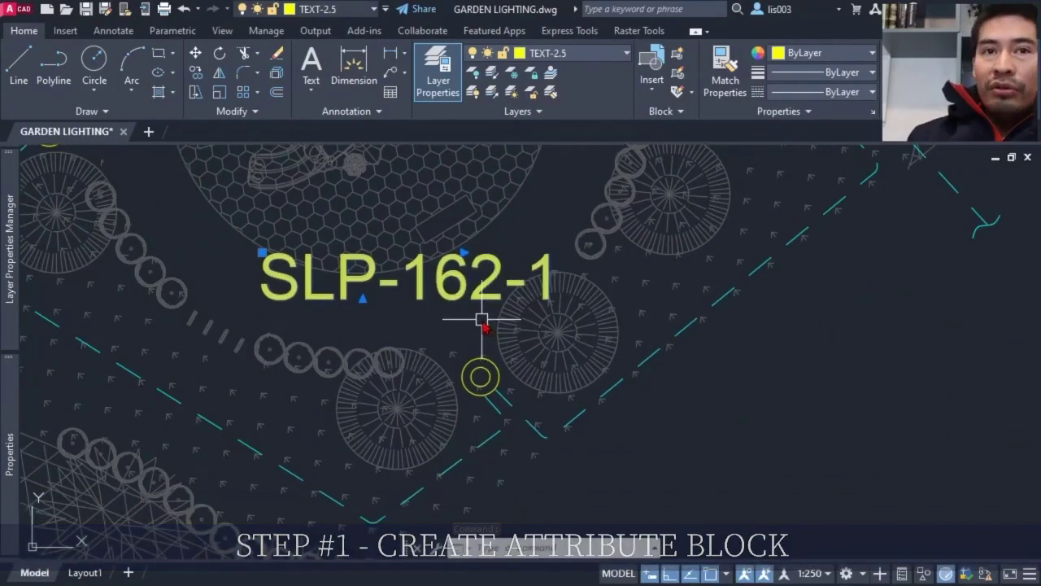
key("ctrl+shift+x")
scroll(439, 333, "up", 2)
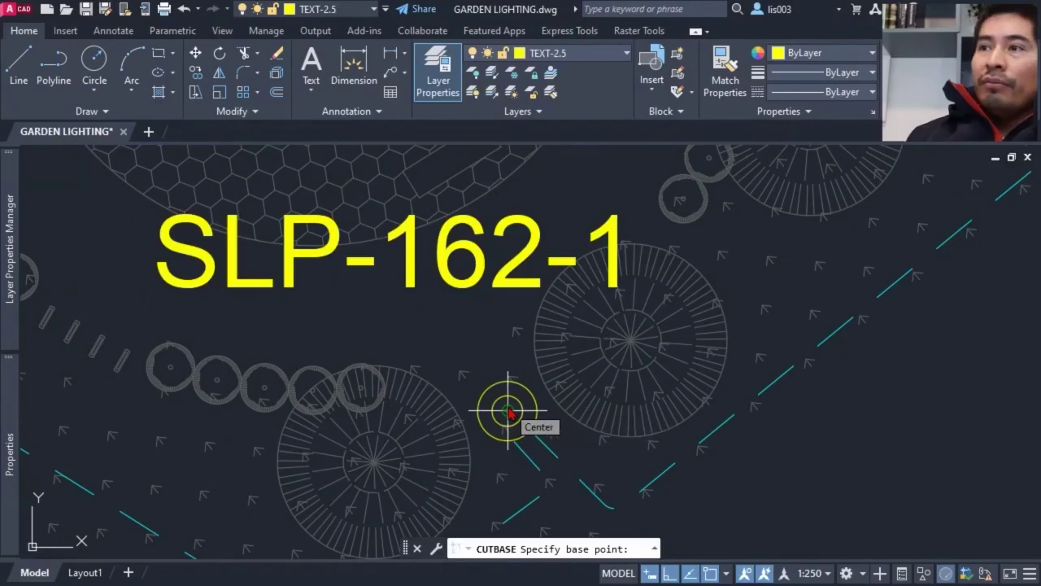
left_click(507, 411)
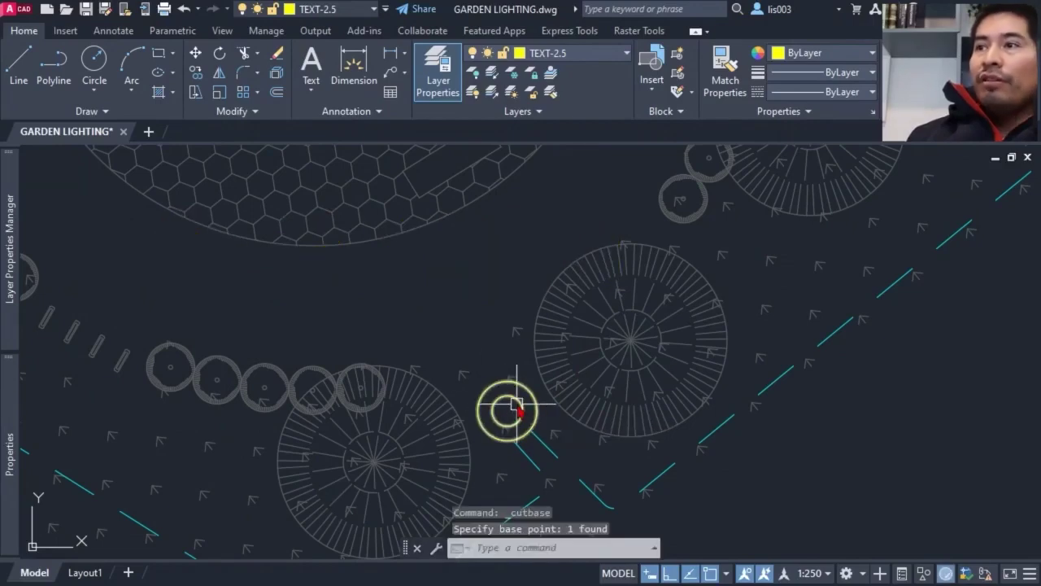
right_click(506, 407)
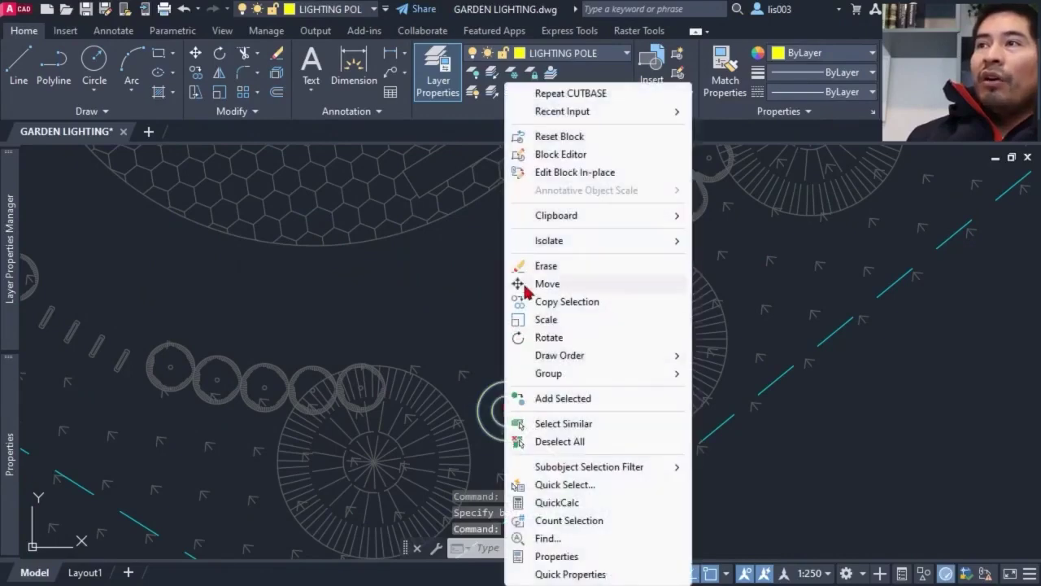
Open the pole block in the Block Editor and paste the SLP-162-1 label at the pole centre
left_click(568, 155)
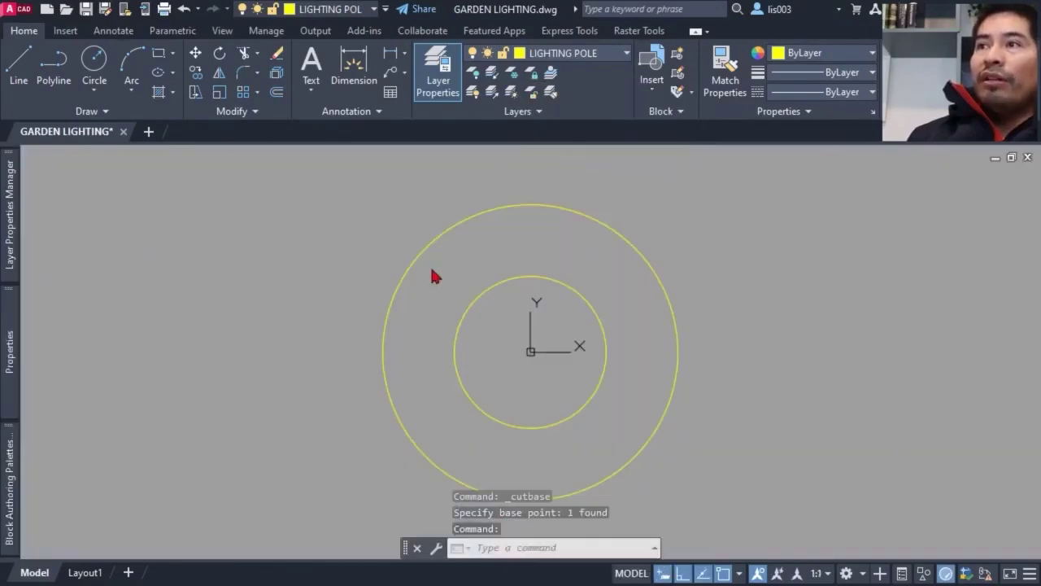
scroll(381, 350, "down", 5)
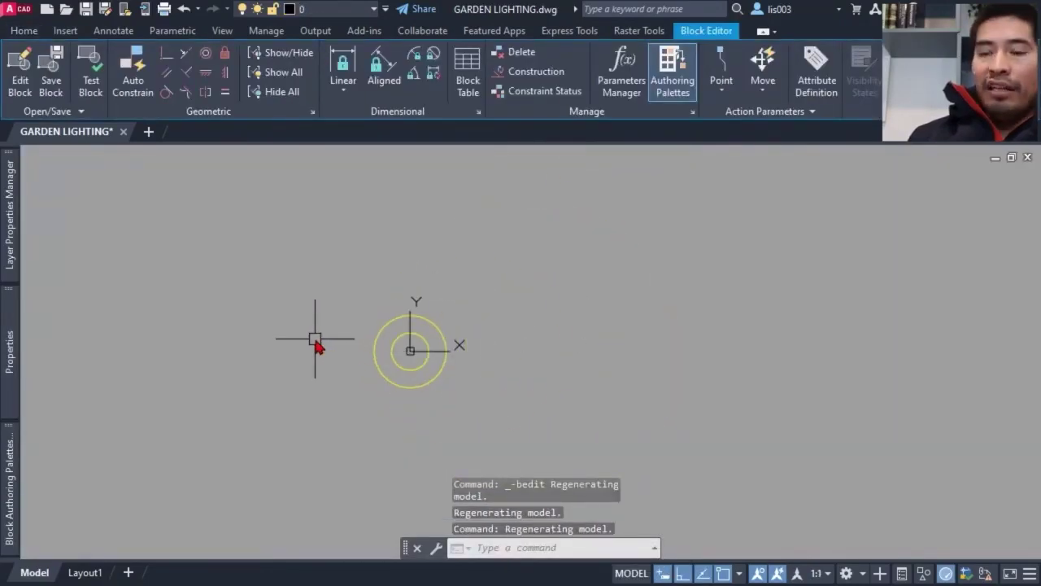
key("ctrl+v")
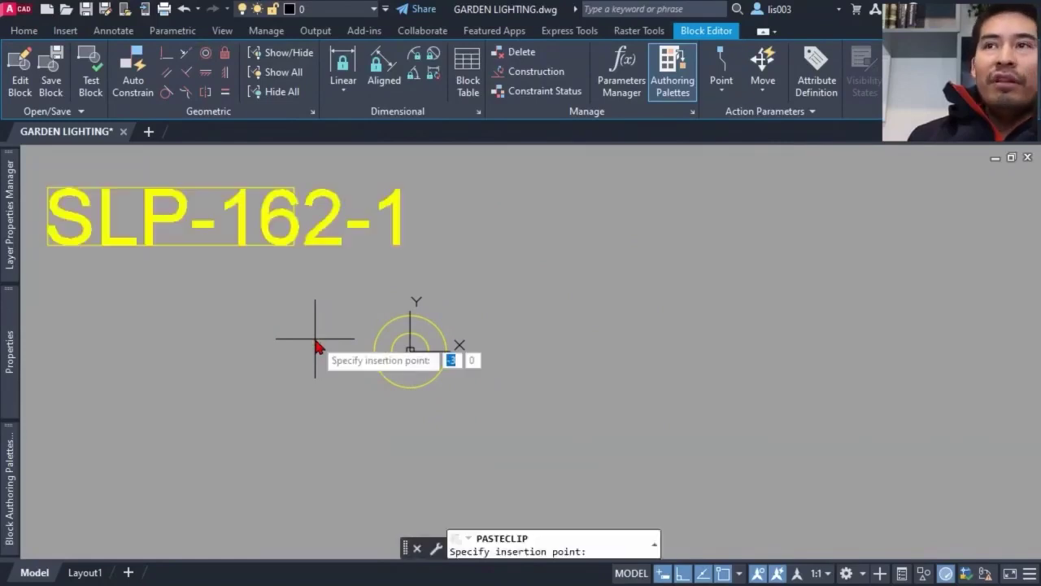
left_click(411, 351)
scroll(520, 383, "down", 4)
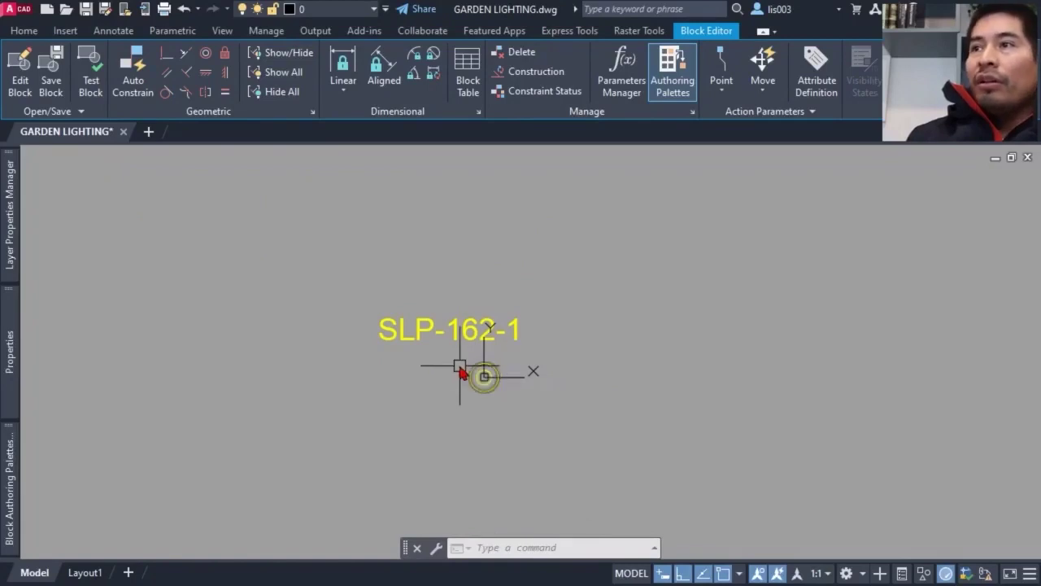
scroll(447, 356, "up", 2)
middle_click_drag(446, 356, 478, 328)
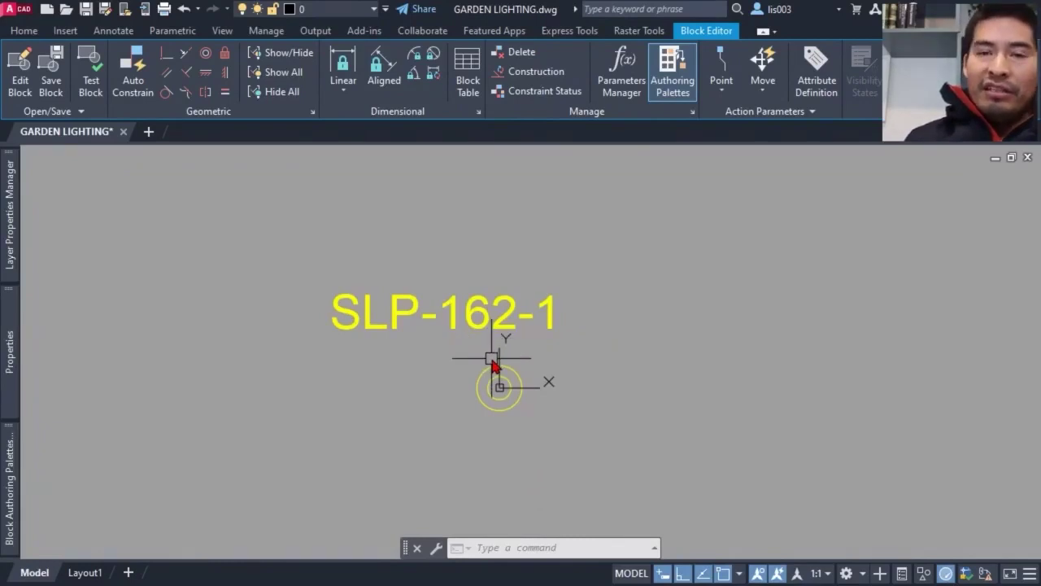
scroll(494, 366, "up", 2)
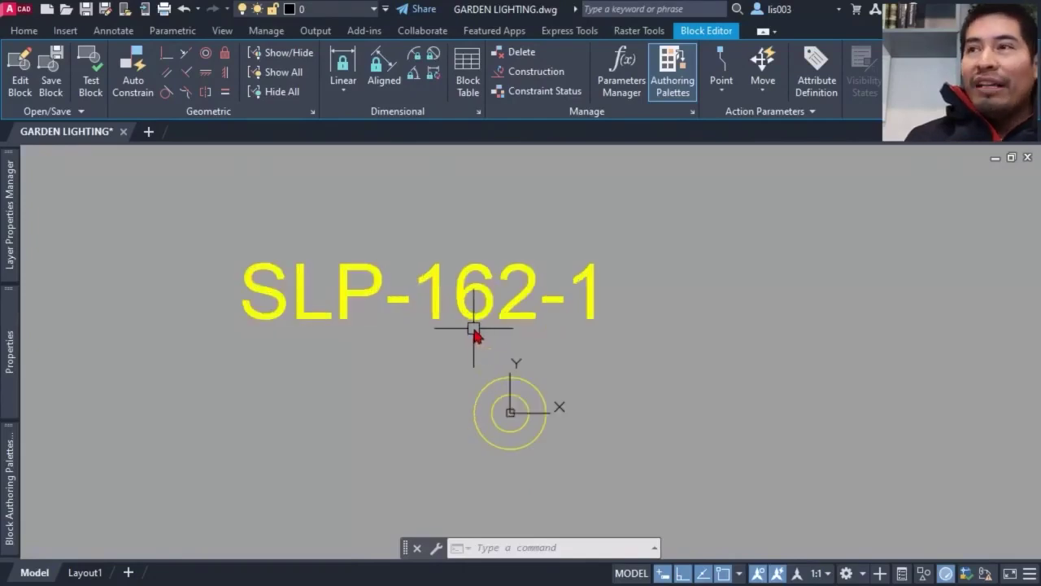
left_click(474, 321)
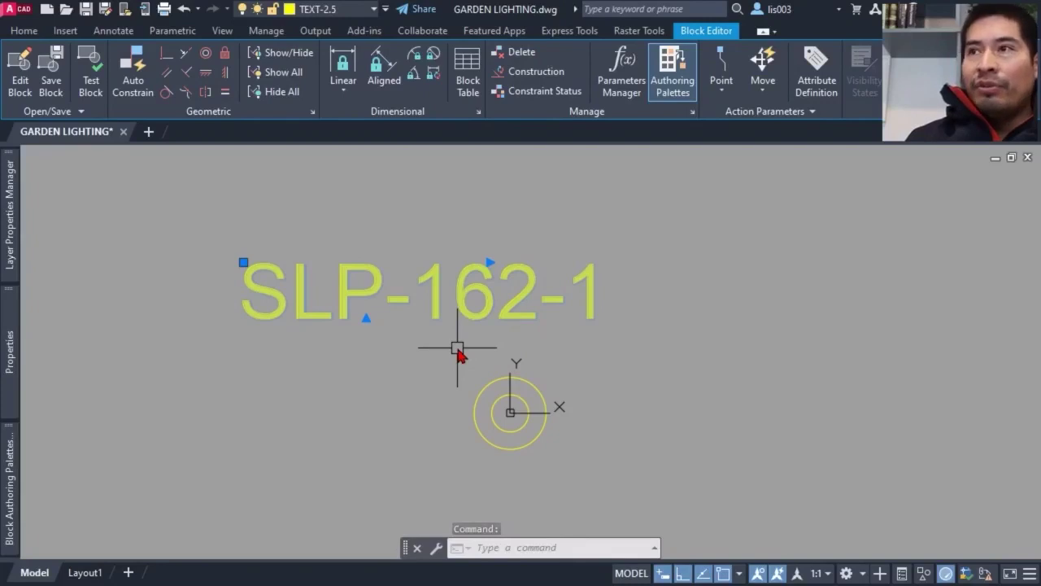
key("Escape")
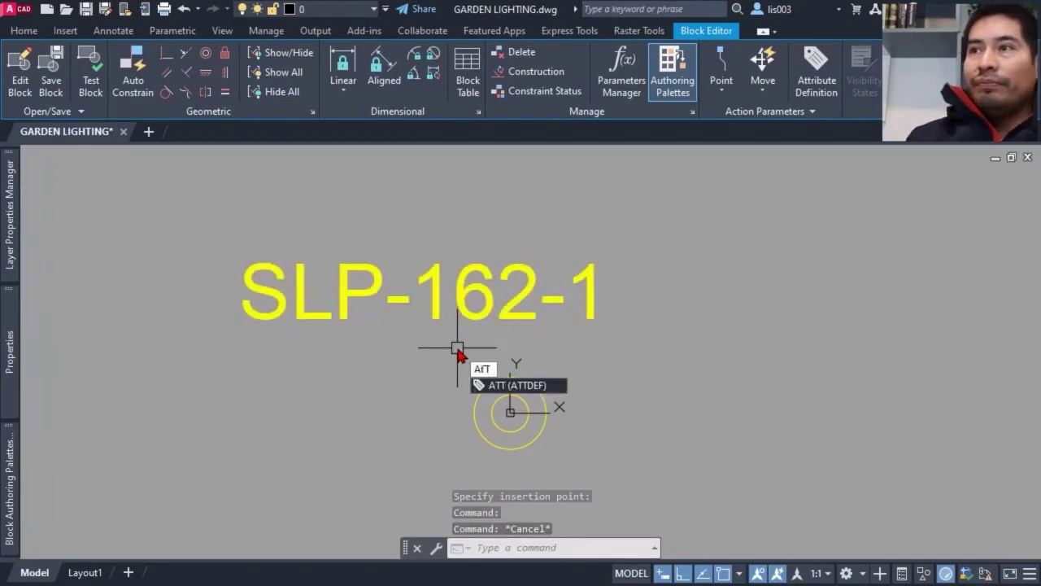
Start a new attribute definition with tag X, prompt X and default value 1
key("Return")
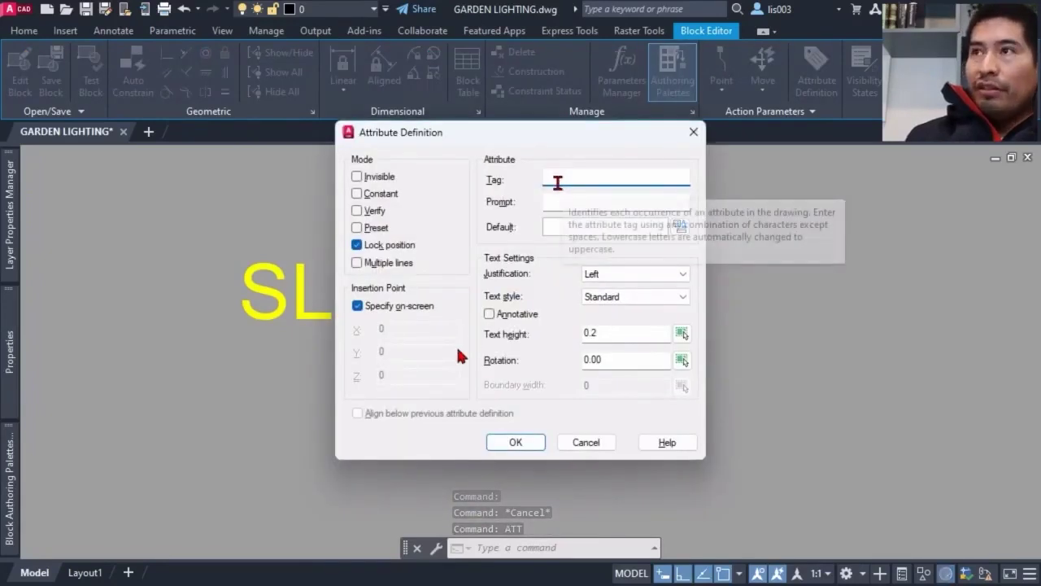
type("x")
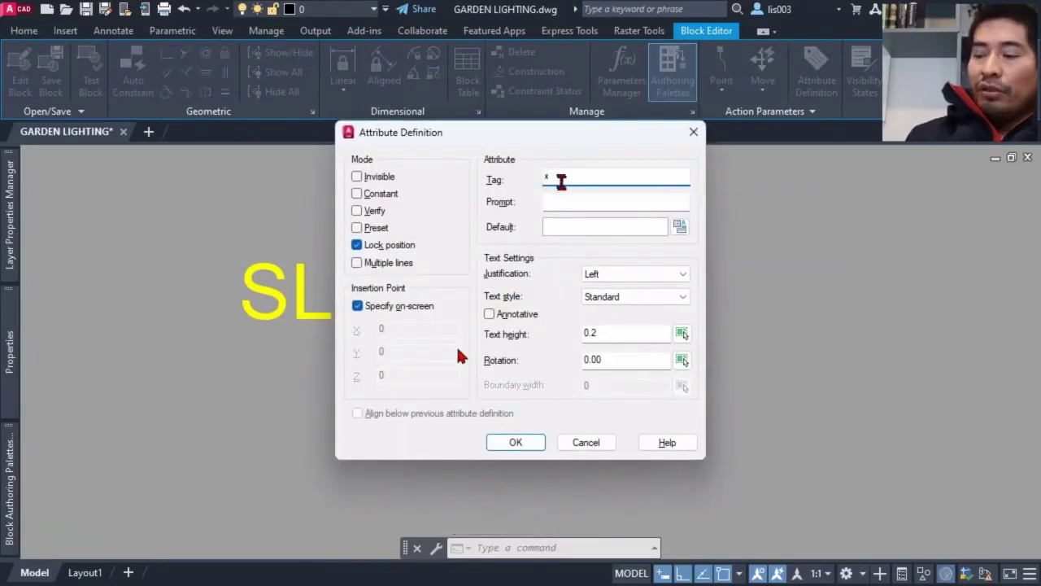
left_click(563, 202)
type("x")
left_click(565, 225)
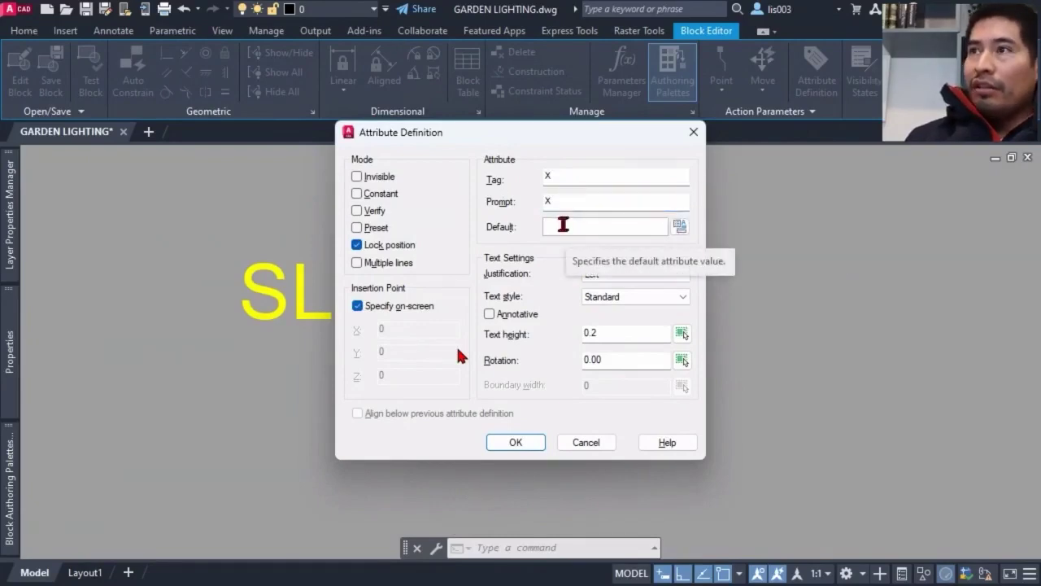
type("1")
left_click(551, 176)
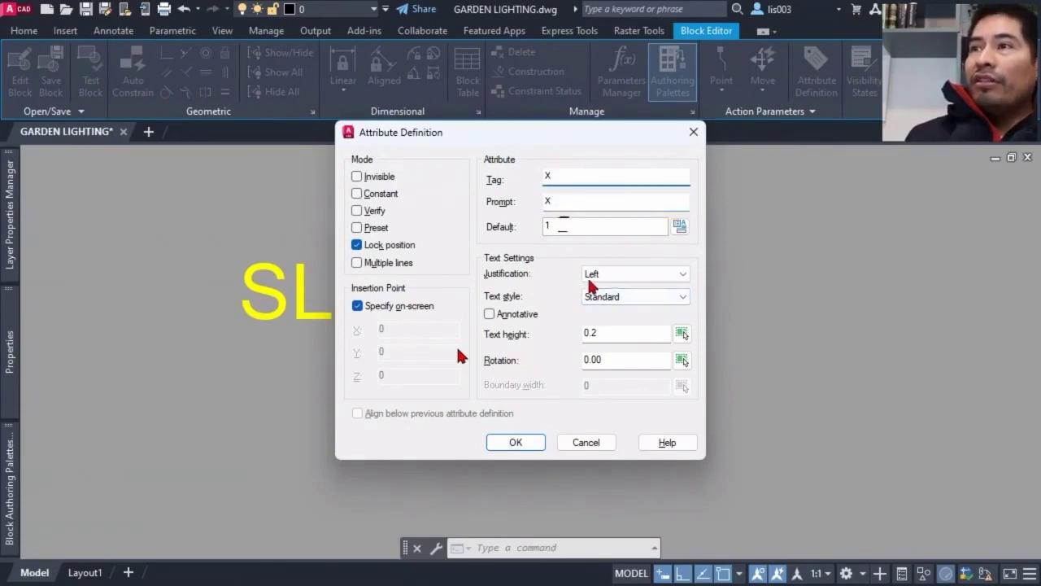
Give the attribute Middle center justification and text height 2, then confirm it
left_click_drag(547, 135, 801, 92)
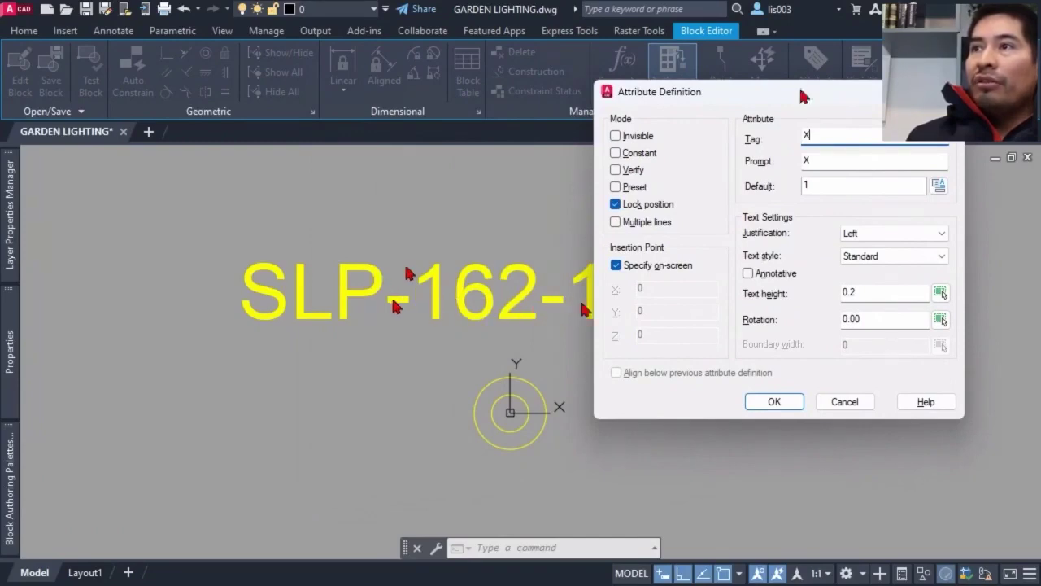
left_click_drag(827, 89, 592, 94)
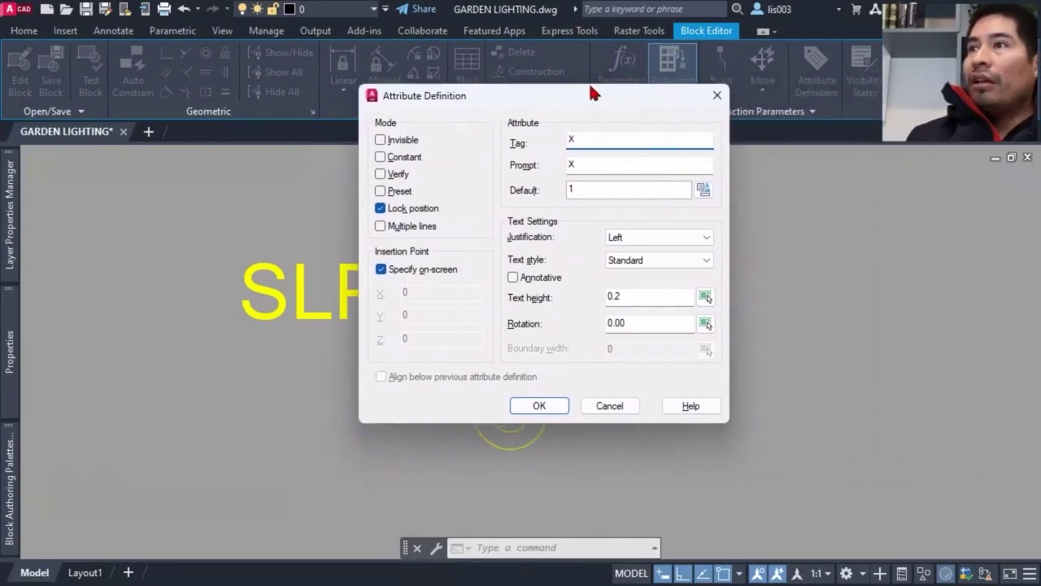
left_click(642, 238)
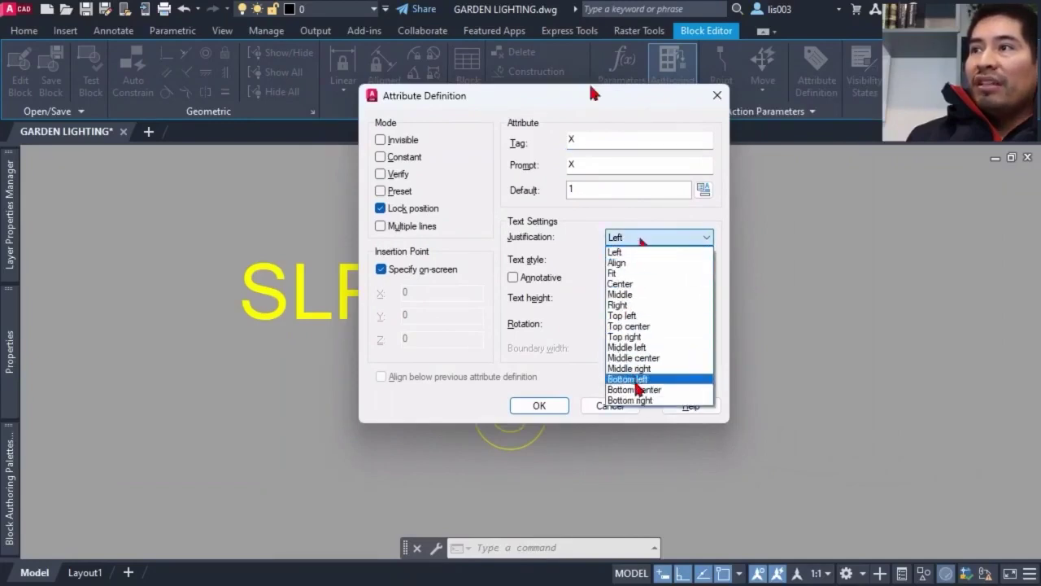
left_click(634, 357)
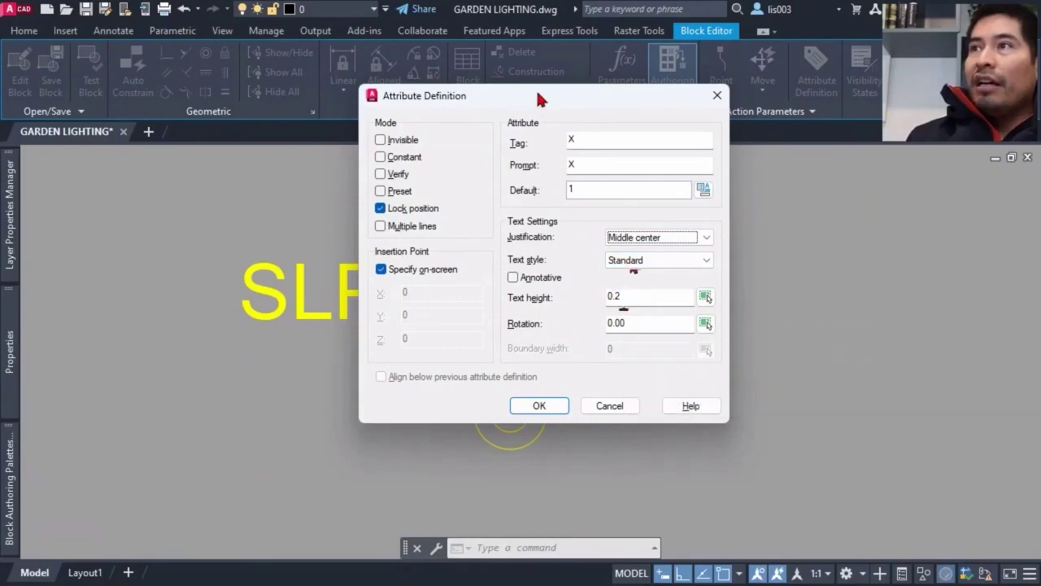
left_click_drag(536, 93, 500, 116)
left_click(580, 313)
type("2")
left_click(579, 337)
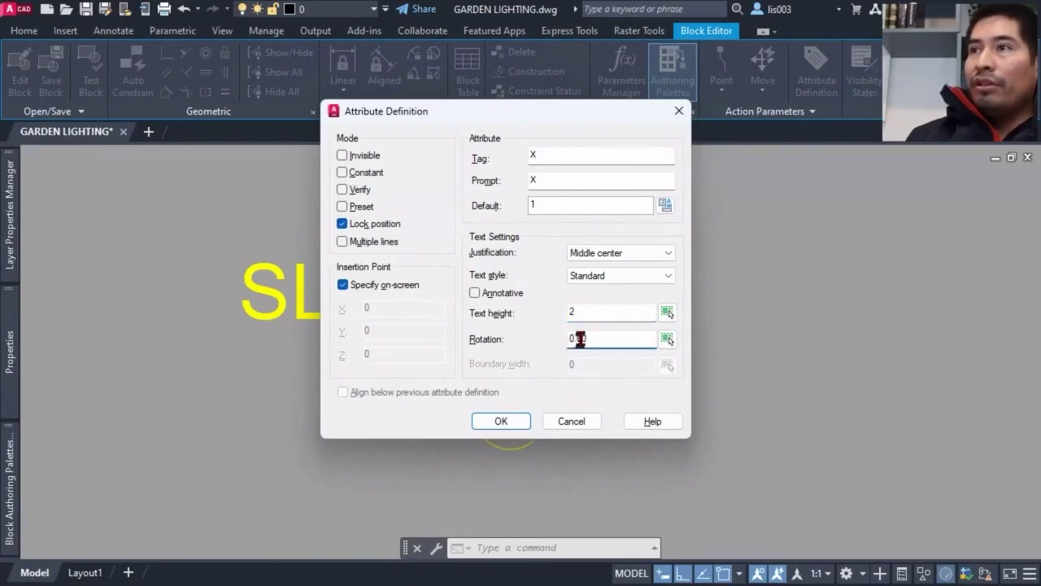
left_click(506, 420)
Place the X attribute, then delete 162 from the label and widen its mtext box
left_click(508, 293)
double_click(537, 309)
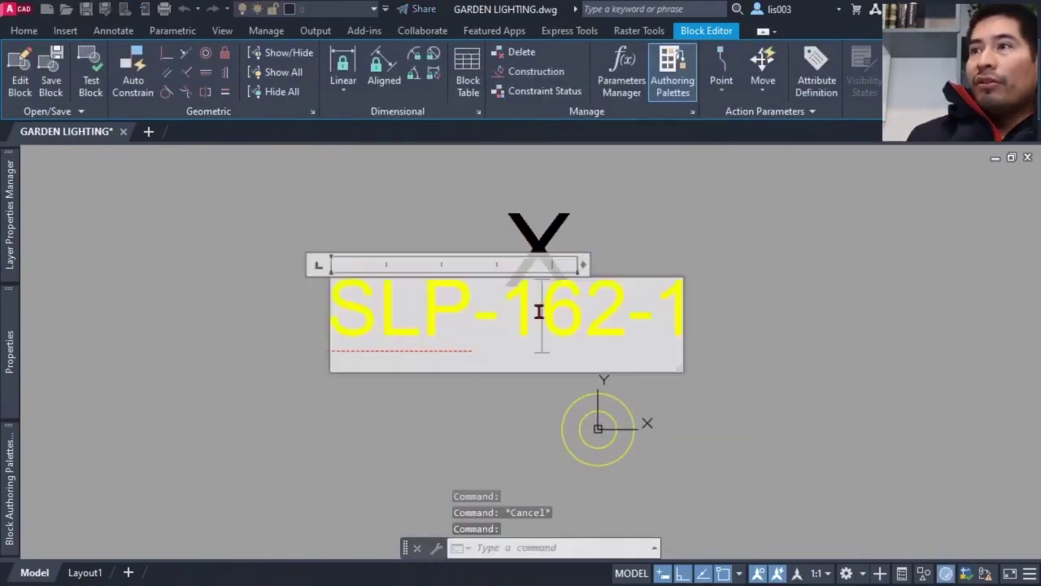
left_click_drag(498, 309, 612, 309)
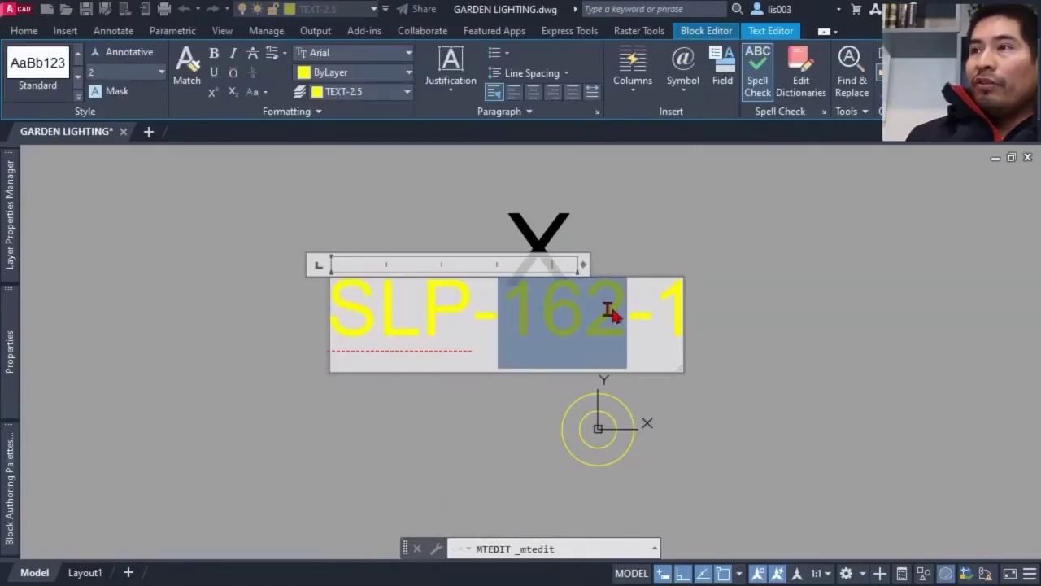
key("Delete")
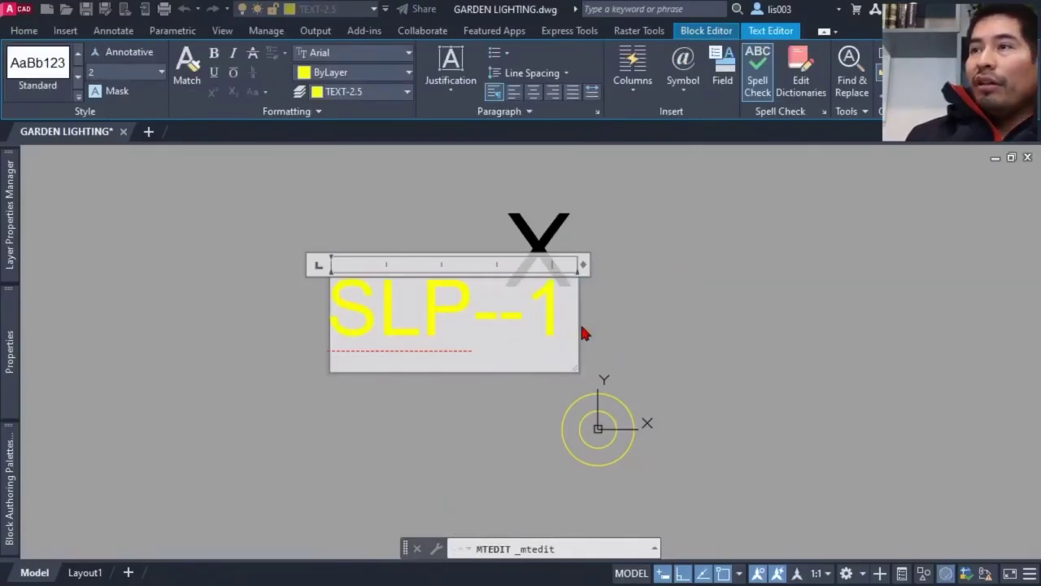
key("Return")
left_click_drag(580, 266, 734, 260)
left_click(648, 235)
Move the X attribute between the SLP- and -1 text parts
left_click(568, 248)
left_click(568, 244)
scroll(580, 349, "up", 2)
left_click(558, 298)
scroll(553, 293, "down", 6)
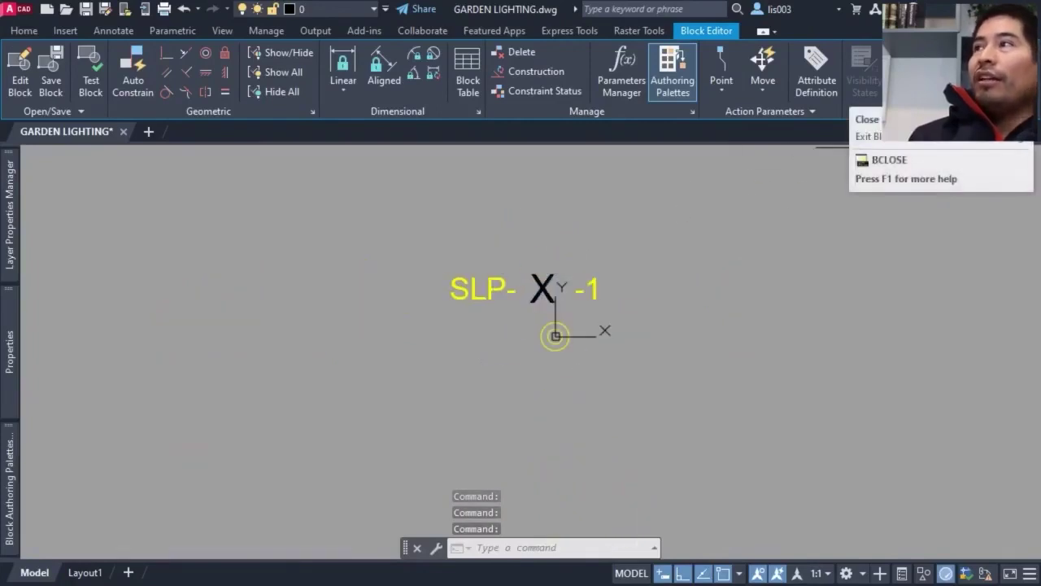
Save the changes to 4 M POLE and set the pole block's rotation to 0
left_click(907, 72)
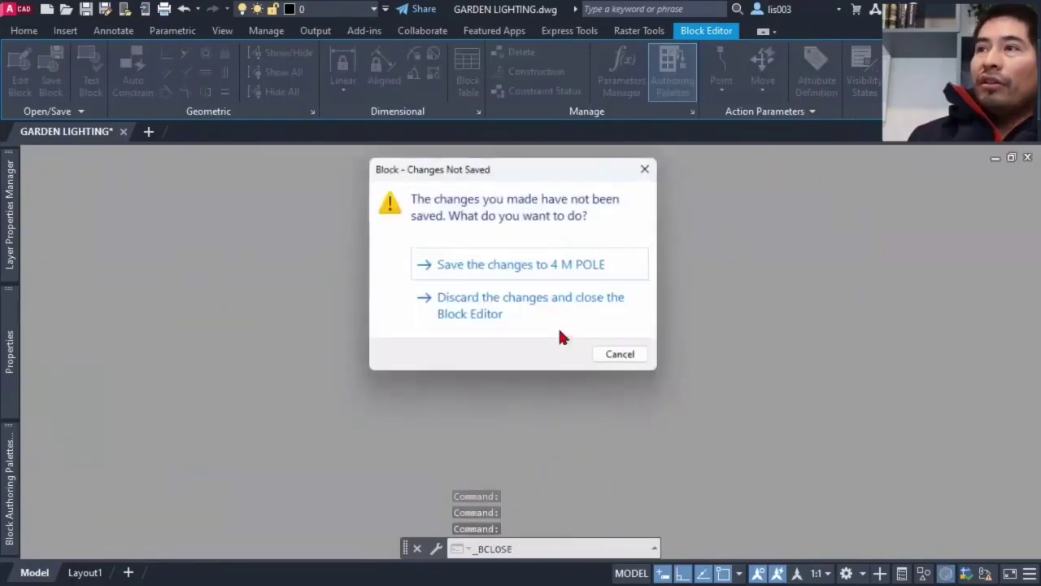
left_click(523, 264)
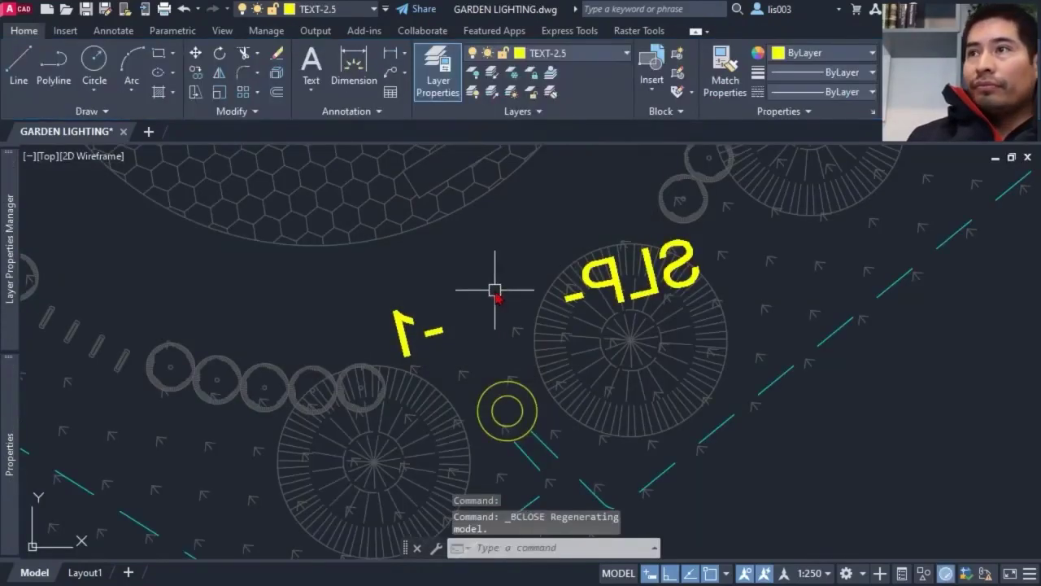
scroll(495, 290, "down", 2)
middle_click_drag(488, 309, 453, 371)
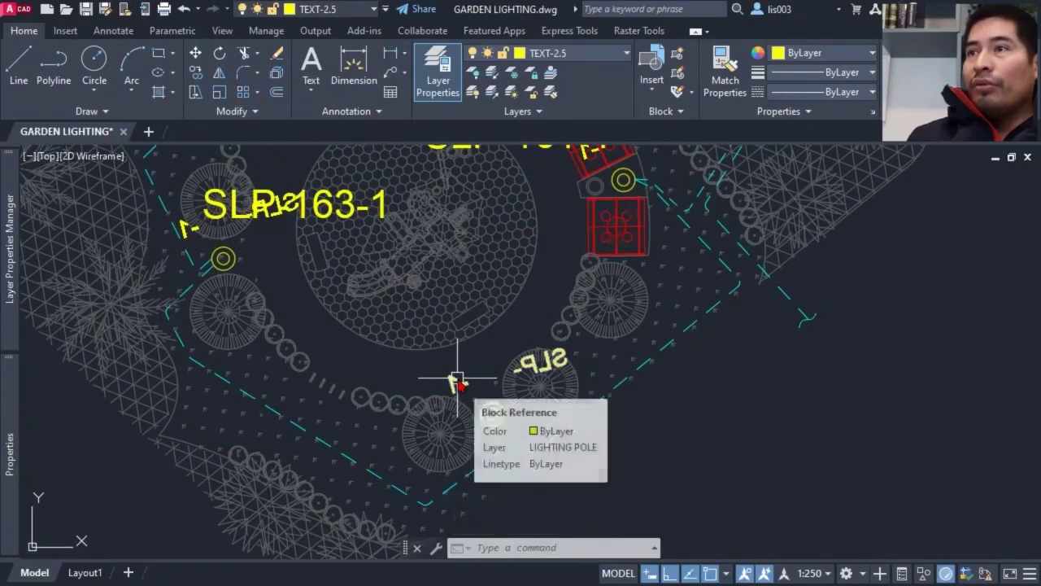
scroll(457, 379, "up", 4)
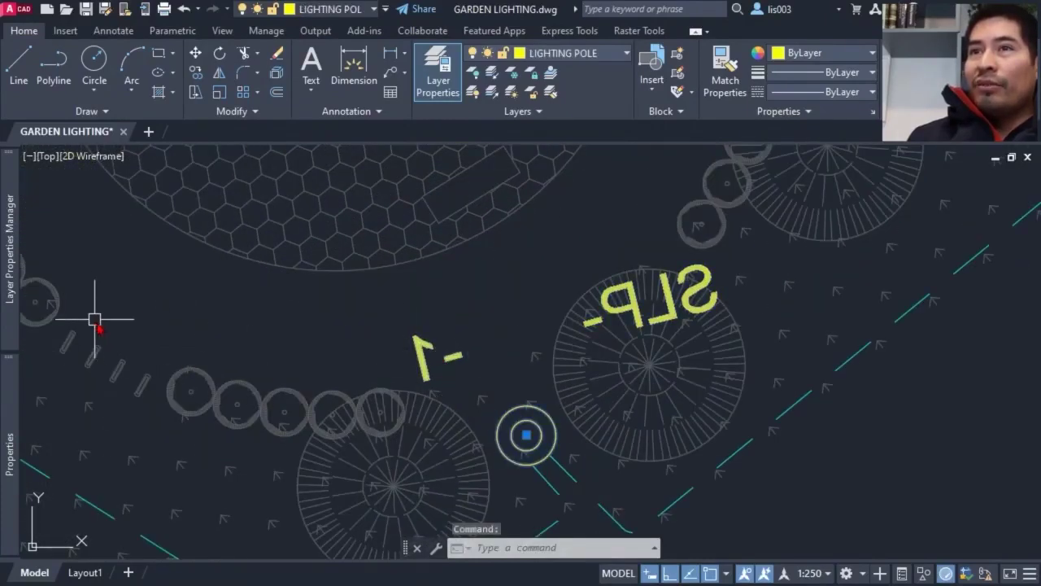
mouse_move(12, 423)
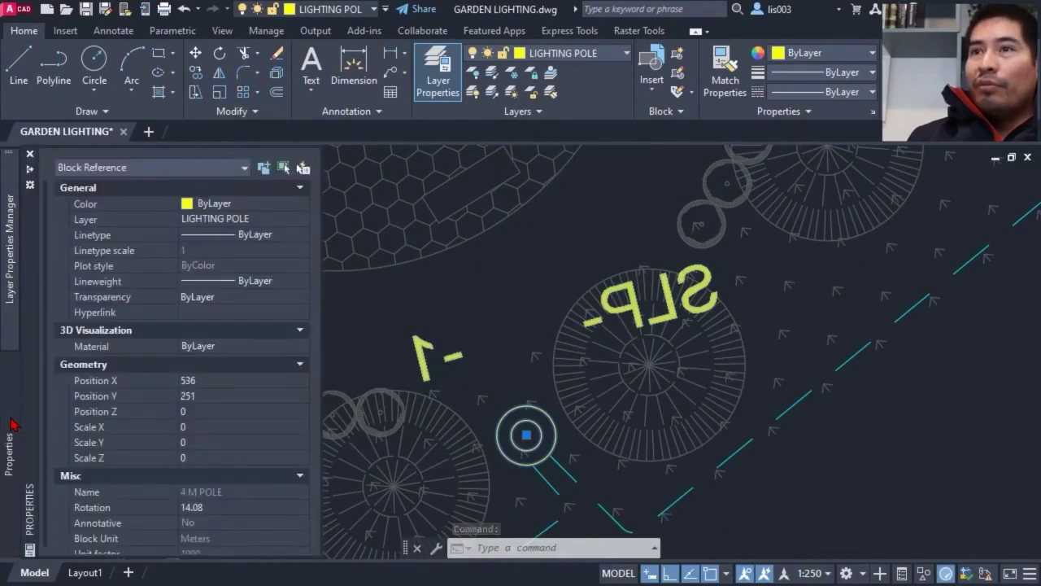
scroll(208, 443, "down", 1)
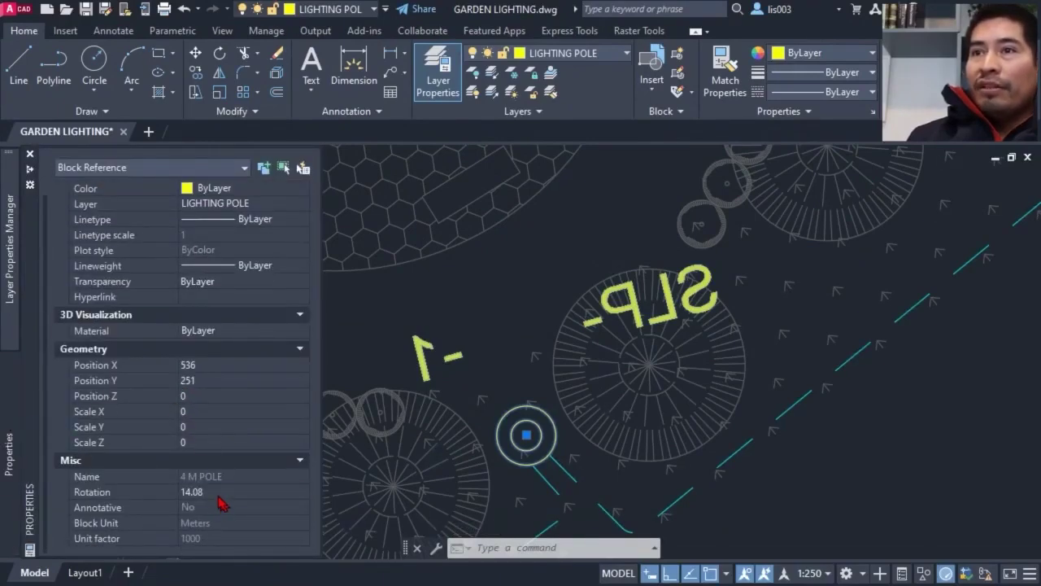
left_click(216, 496)
type("0")
key("Return")
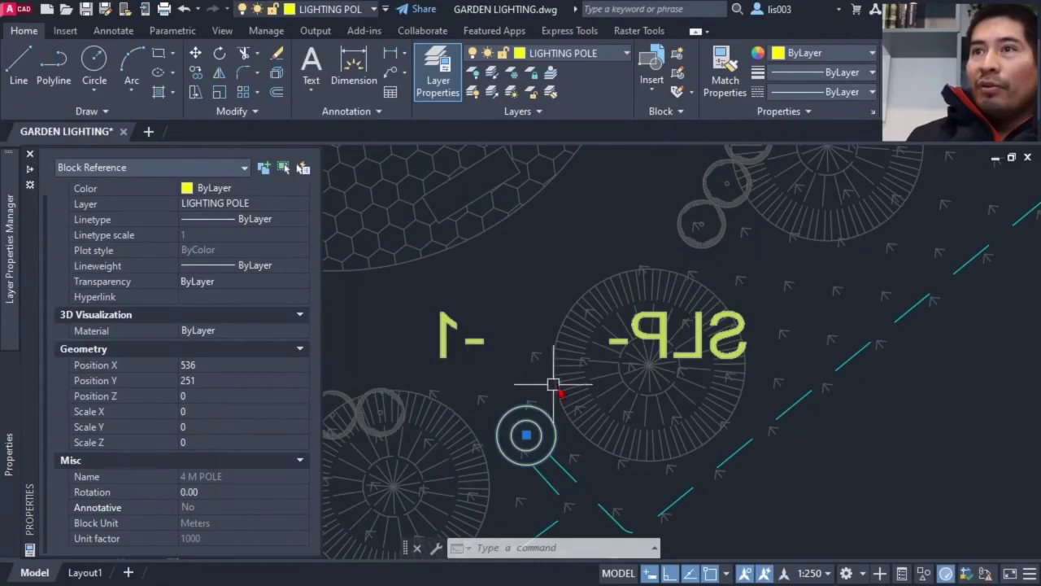
Mirror the reversed label across a vertical axis, keeping the source, and place it beside the pole
mouse_move(17, 389)
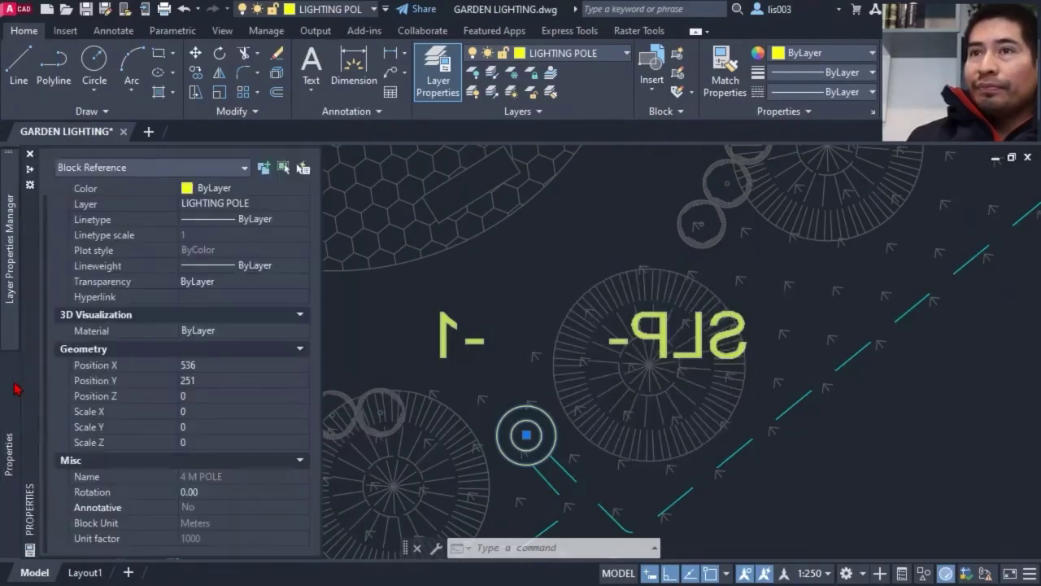
scroll(610, 354, "down", 2)
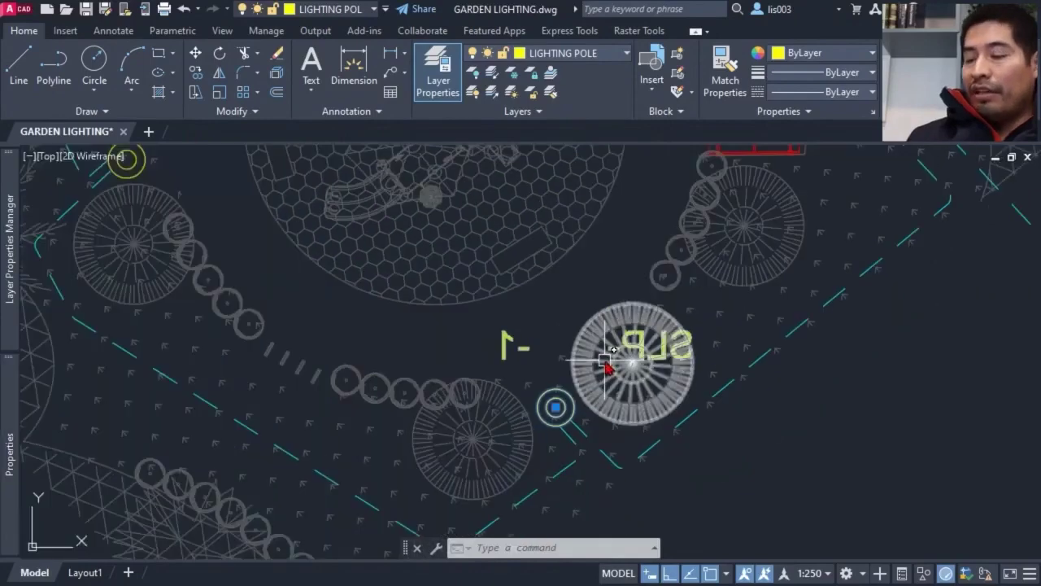
type("mi")
key("Return")
scroll(582, 313, "up", 3)
left_click(581, 309)
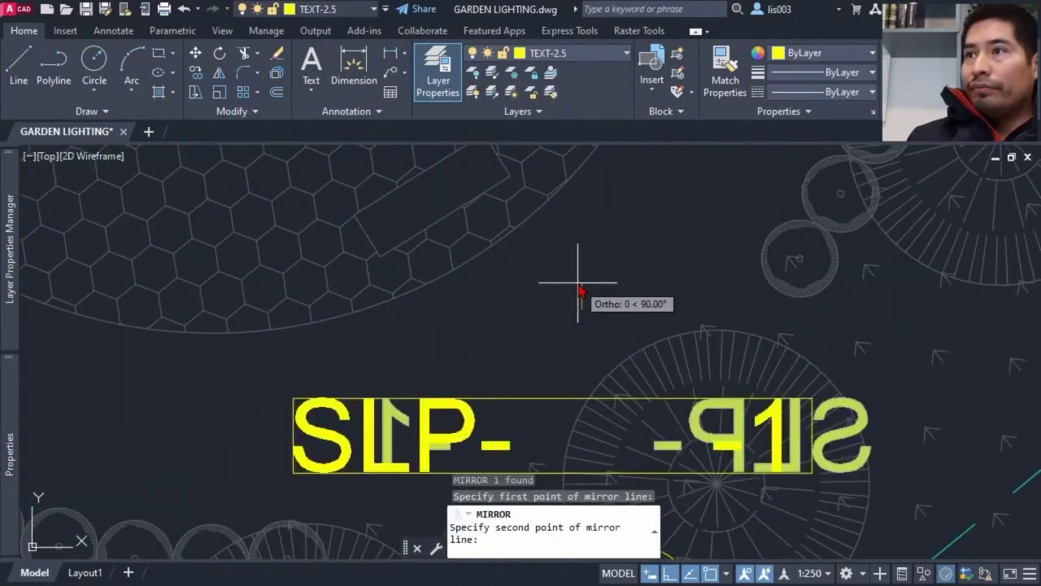
left_click(579, 284)
key("Return")
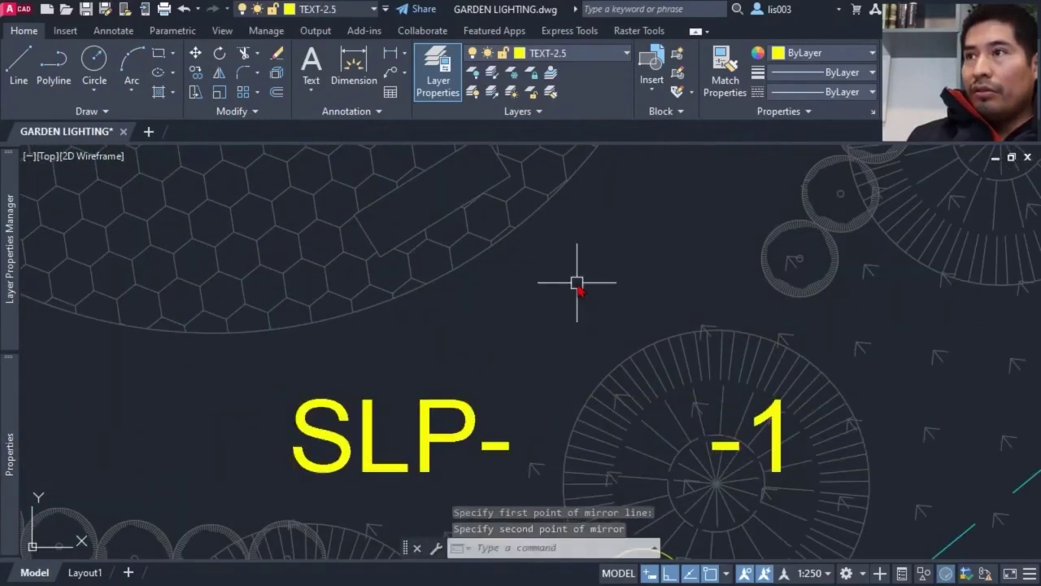
scroll(577, 284, "down", 4)
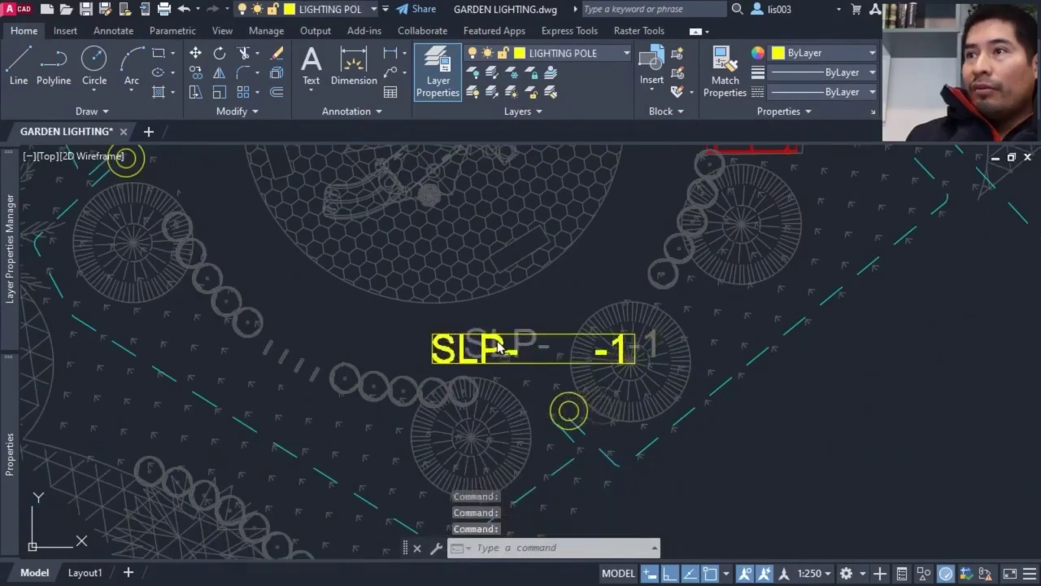
left_click(487, 343)
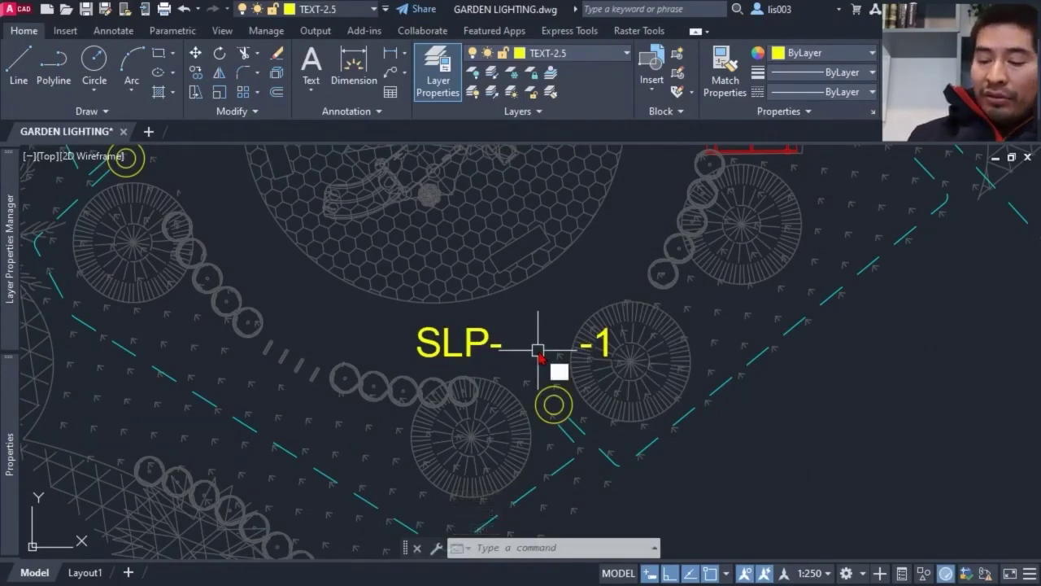
Run ATTSYNC on the 4 M POLE block so the label shows SLP- 1 -1
type("ATTSY")
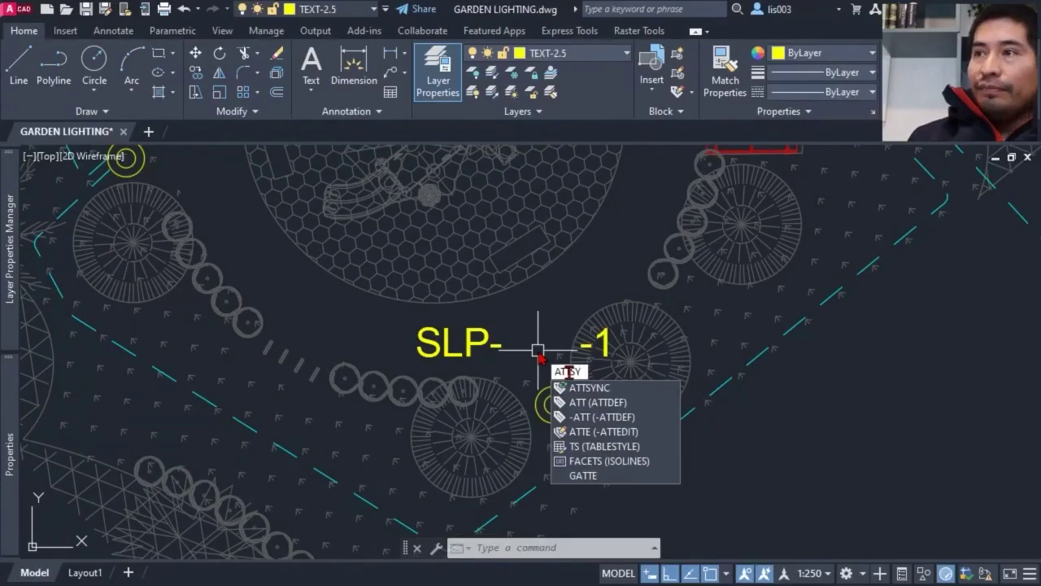
key("Return")
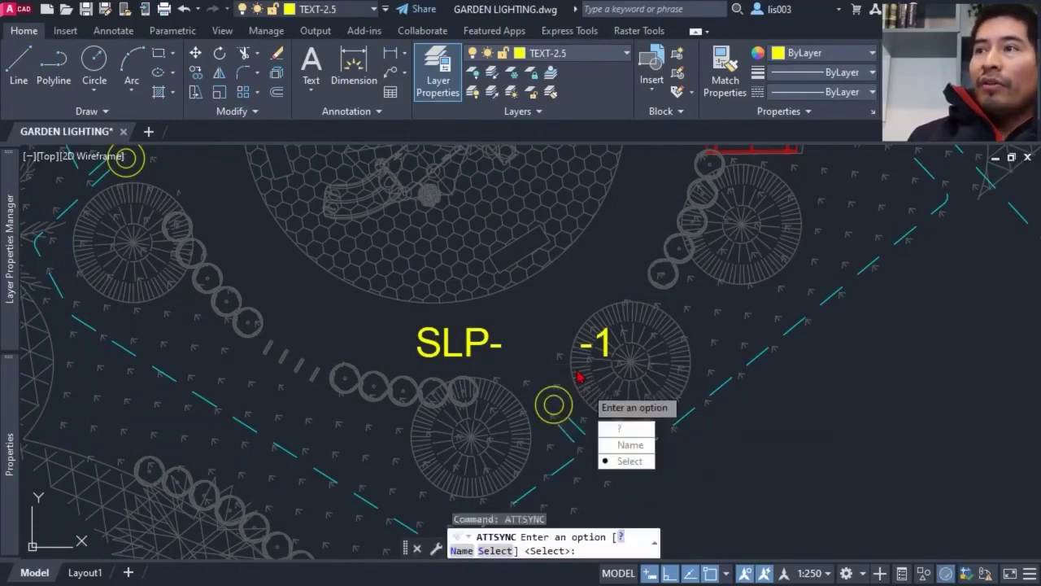
left_click(623, 461)
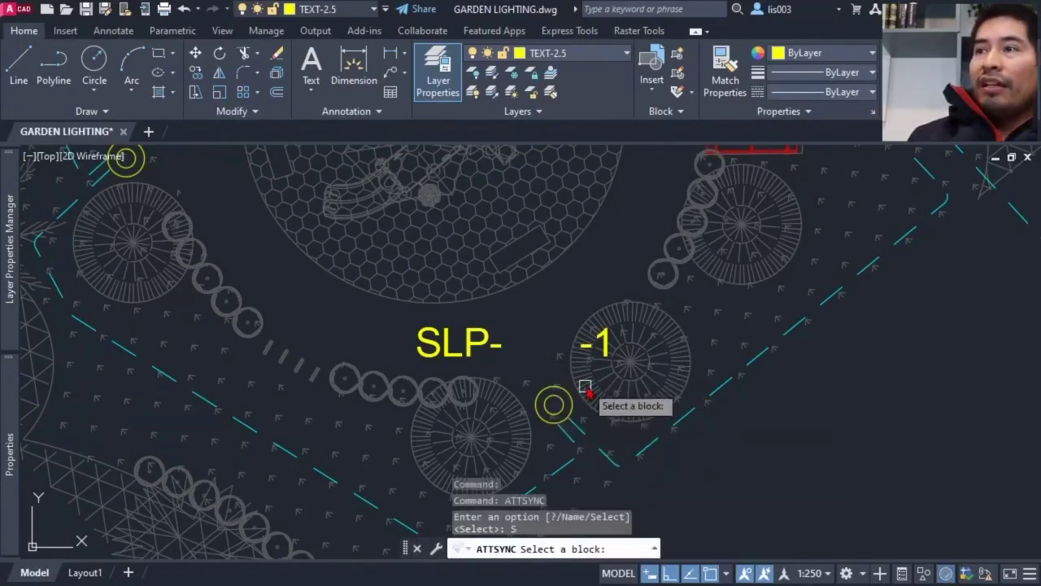
left_click(485, 344)
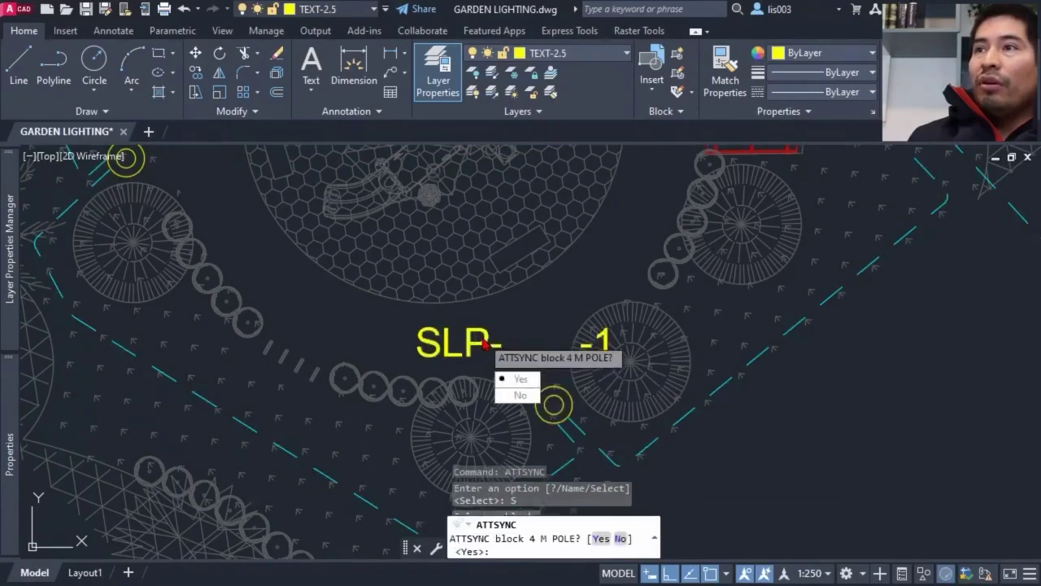
left_click(511, 379)
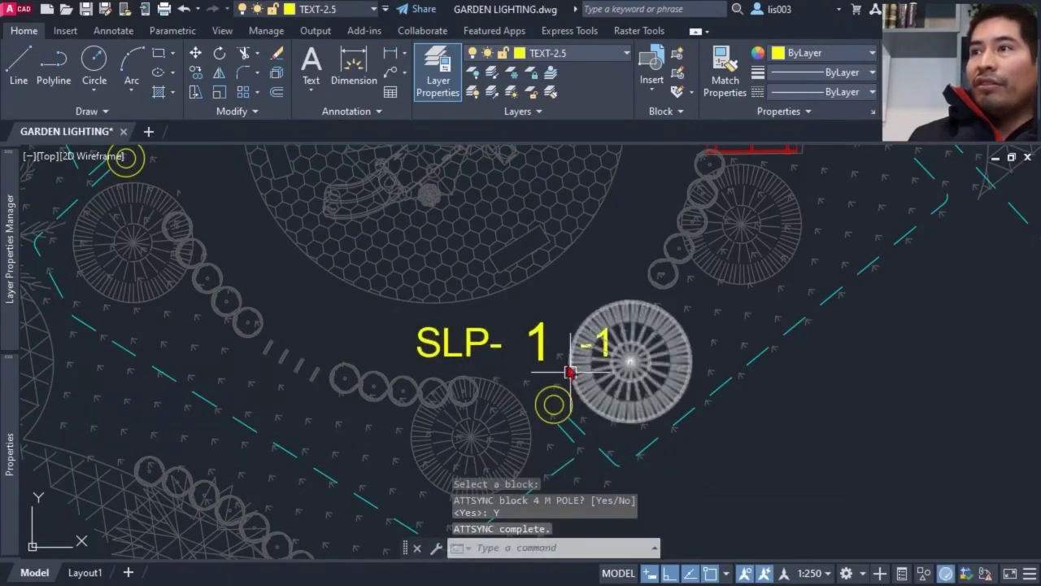
scroll(500, 321, "down", 2)
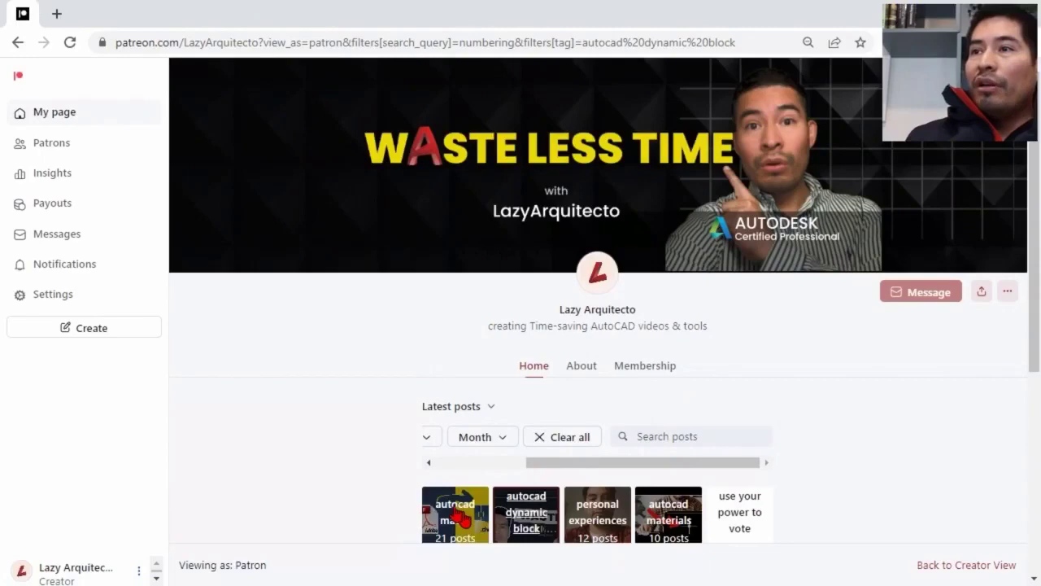
Filter the Patreon posts by the autocad macro tag and expand the numbering post
left_click(460, 516)
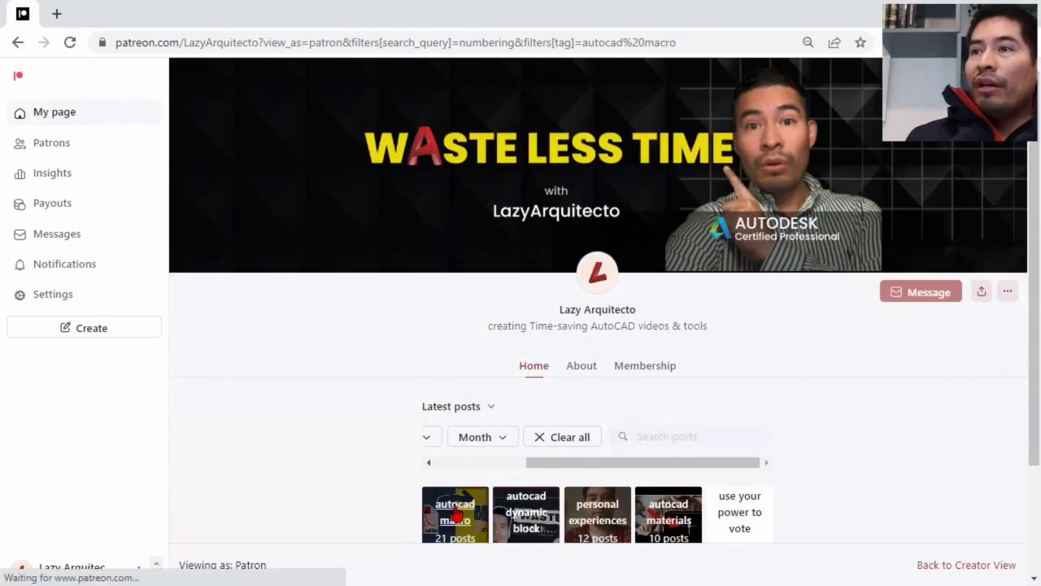
scroll(643, 379, "down", 5)
scroll(595, 335, "up", 2)
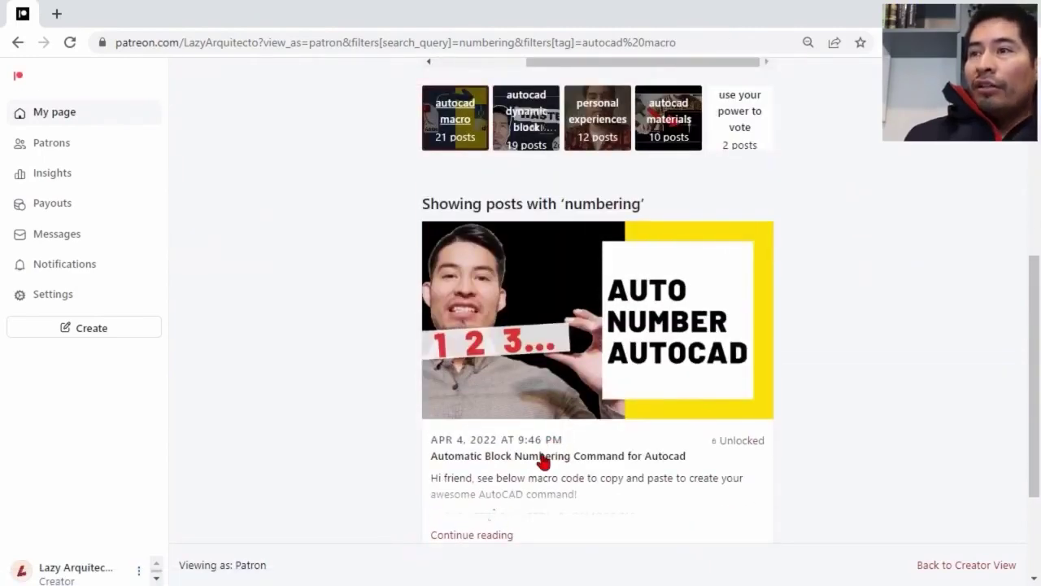
left_click(487, 534)
Copy the Automatic Block Numbering macro code and move the browser aside to reveal AutoCAD
scroll(518, 491, "down", 2)
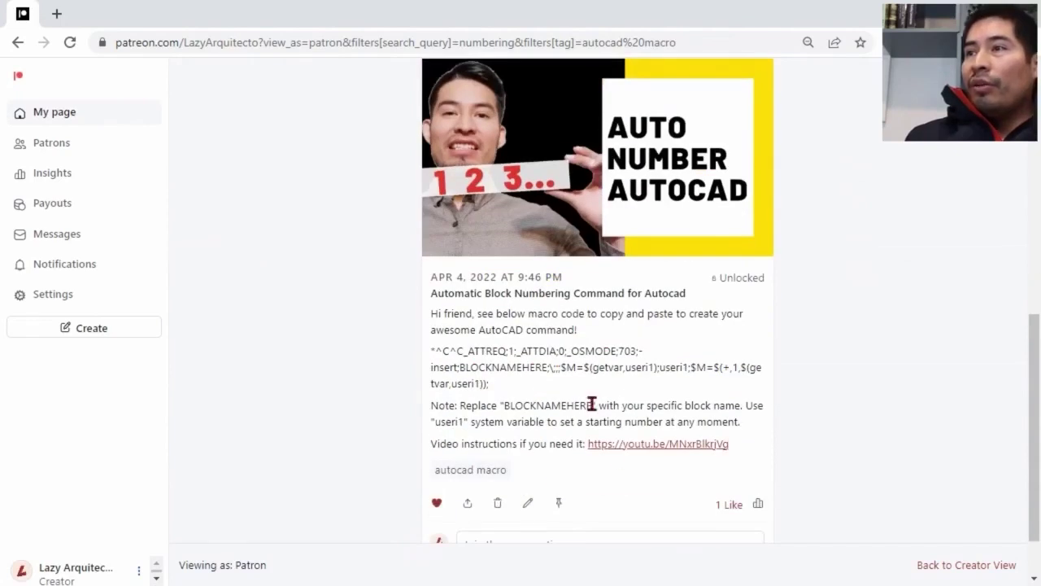
left_click_drag(510, 391, 431, 351)
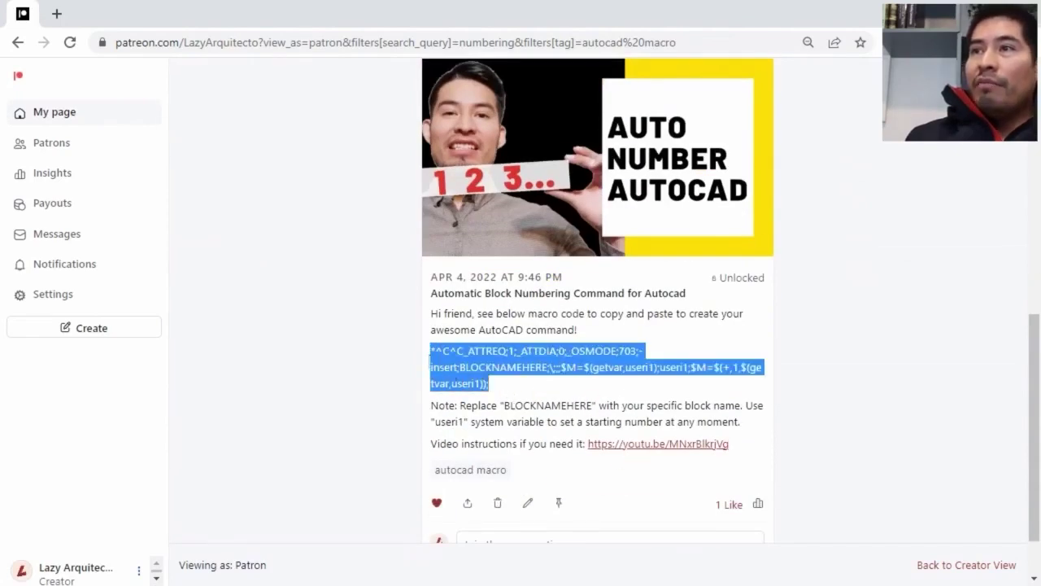
right_click(472, 360)
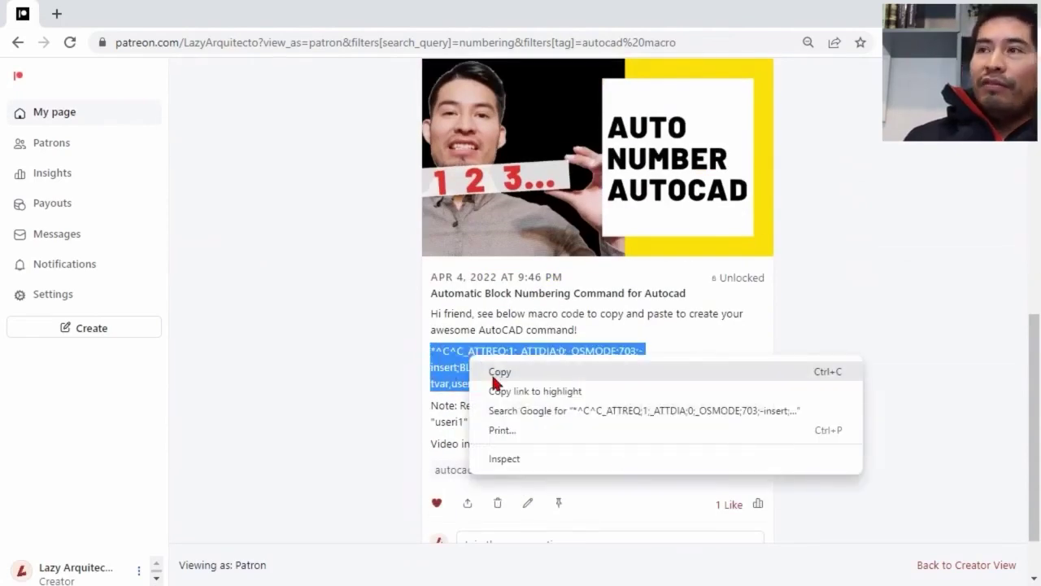
left_click(491, 373)
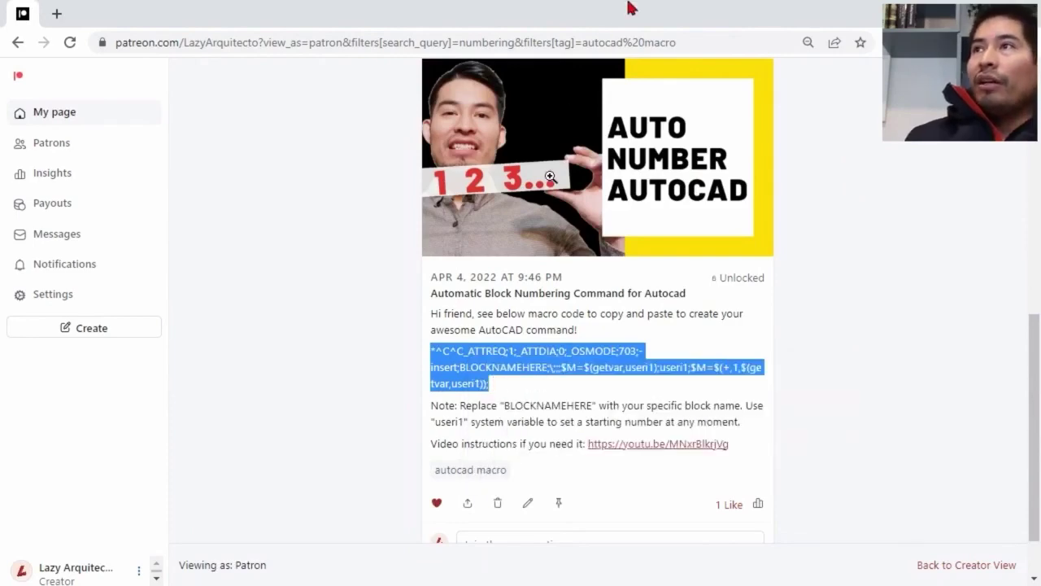
left_click_drag(631, 8, 0, 143)
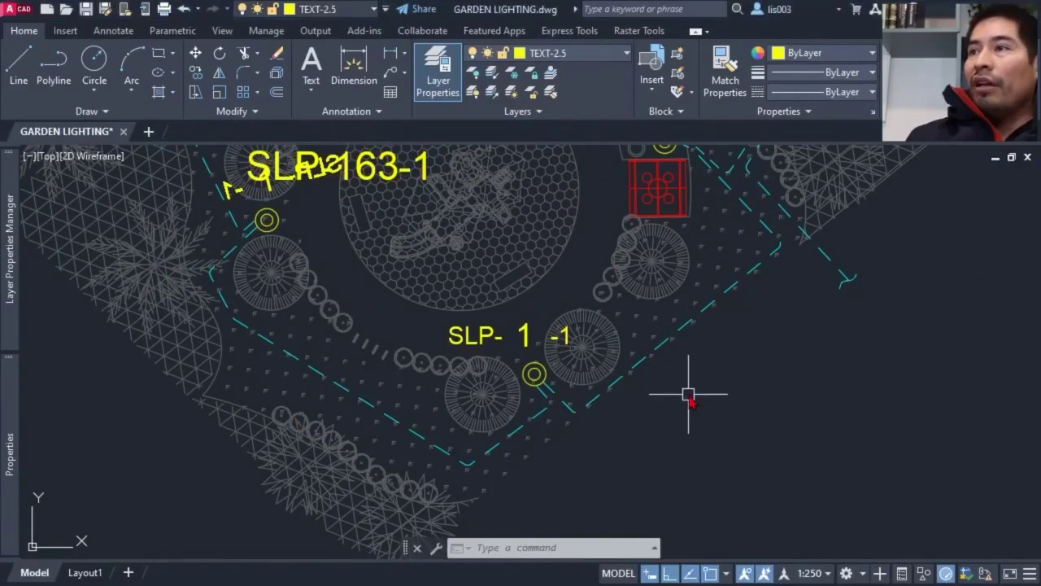
Open Tool Palettes and drag the SLP-160-1 label onto the LAZY ARQUITECTO palette as an MText tool
middle_click_drag(689, 395, 667, 411)
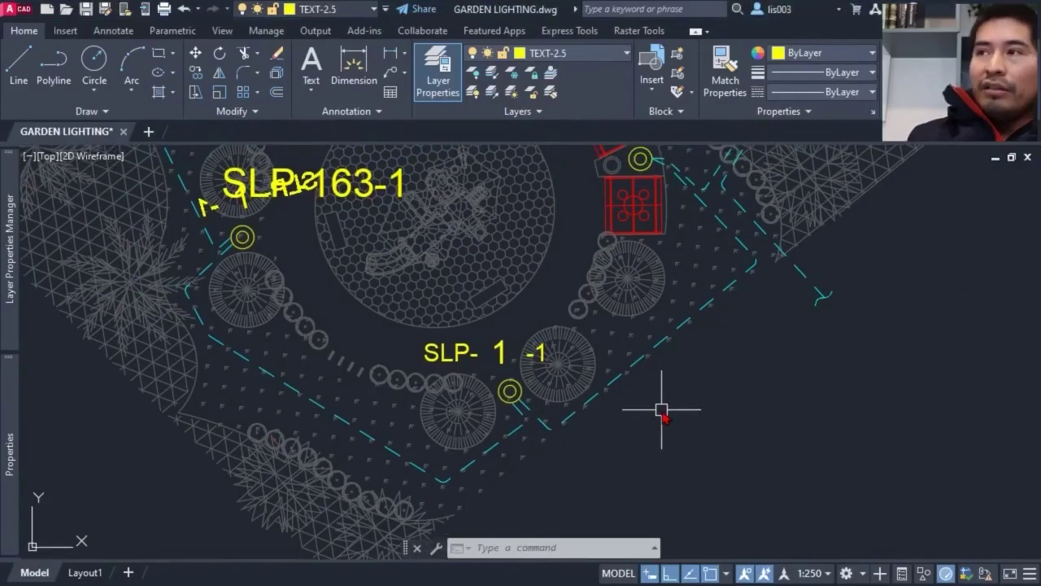
key("ctrl+3")
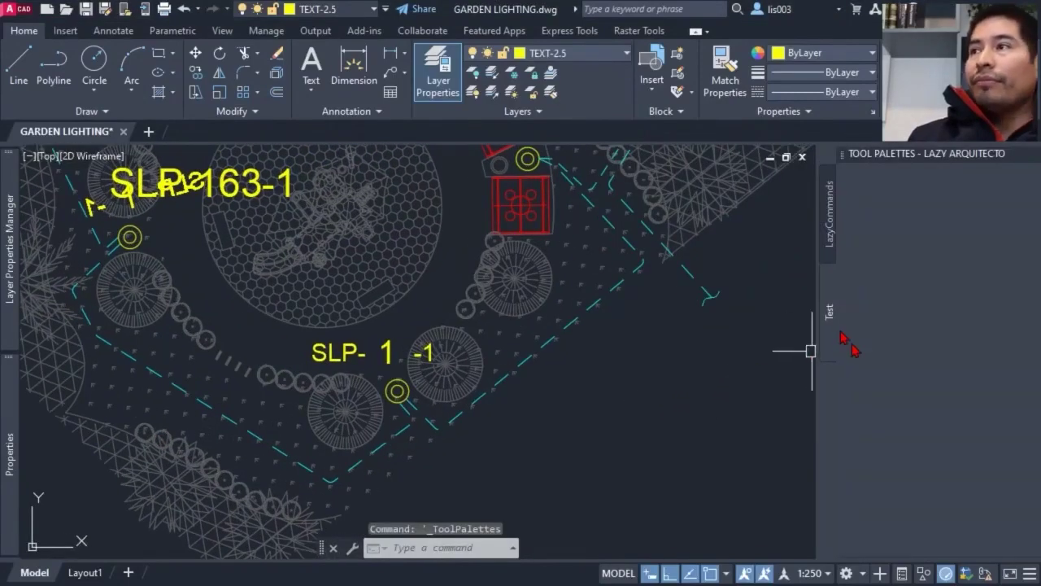
scroll(362, 376, "down", 2)
mouse_move(409, 305)
middle_mouse_down()
mouse_move(353, 328)
mouse_move(139, 320)
mouse_move(399, 330)
mouse_move(464, 276)
middle_mouse_up()
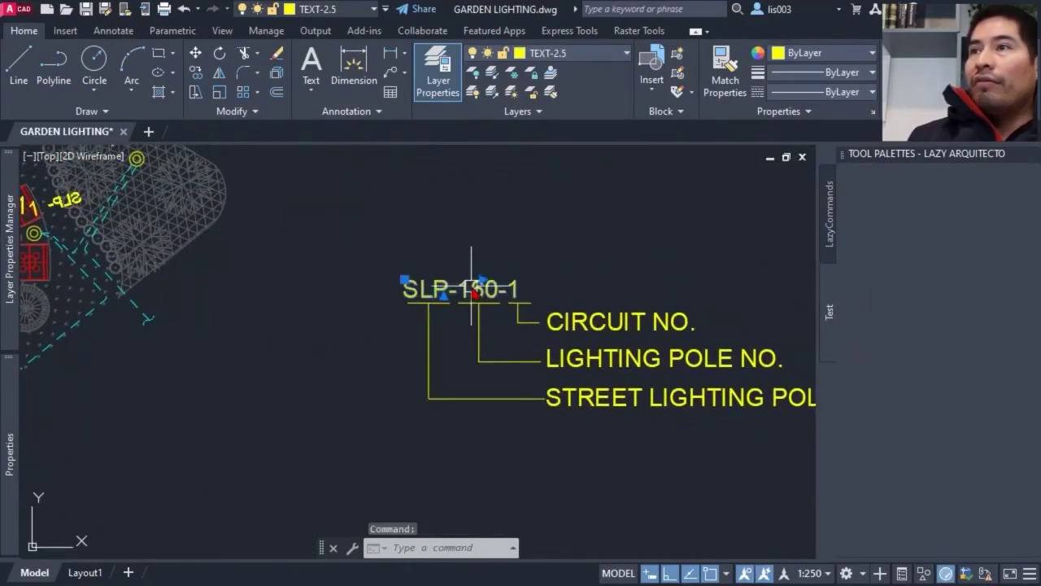
left_click(466, 290)
left_click_drag(466, 290, 952, 256)
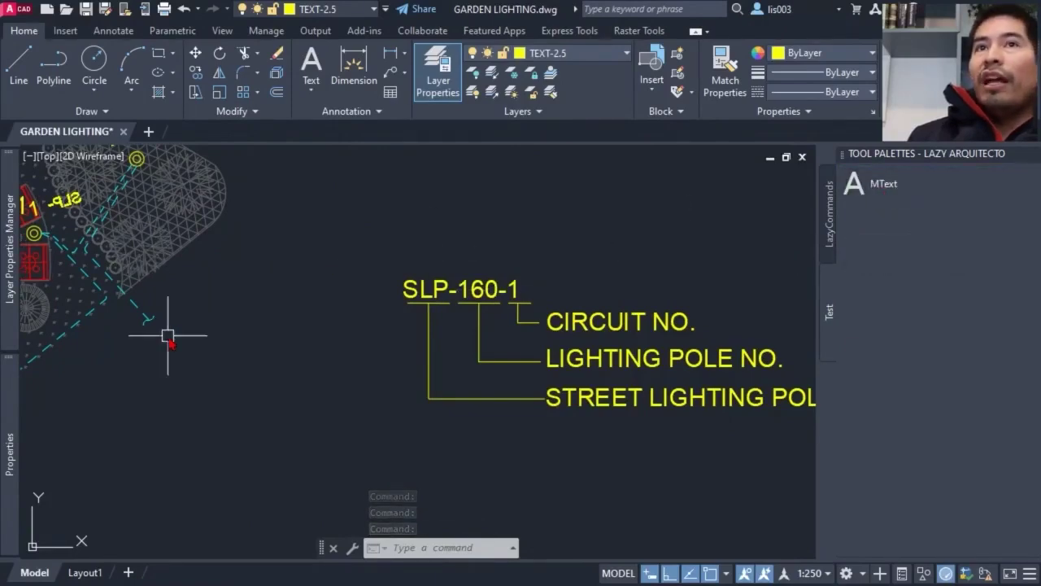
right_click(904, 184)
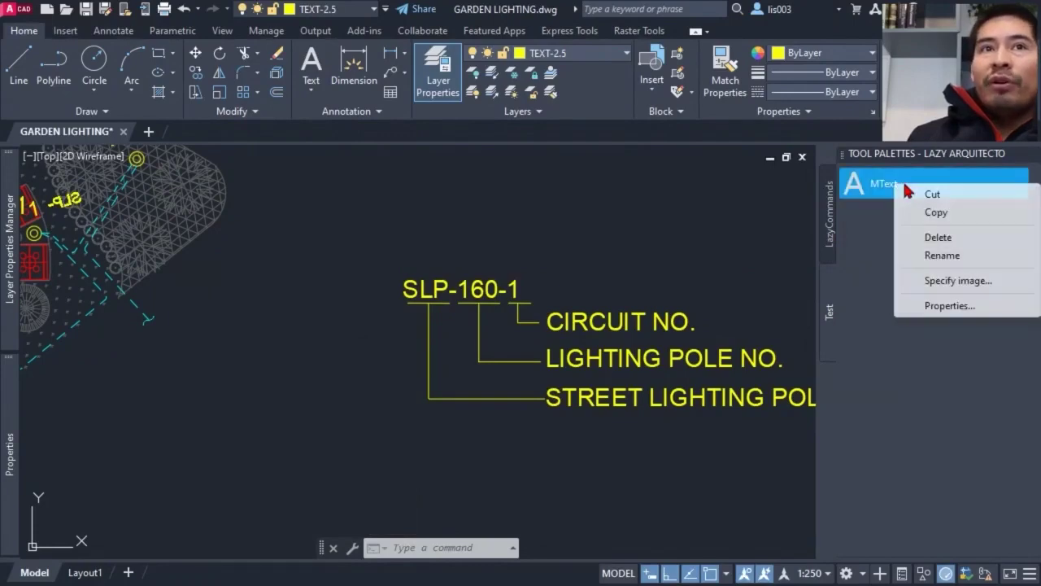
Paste the block-numbering macro over ^C^C_mtext as the MText tool's command string and save
left_click(945, 308)
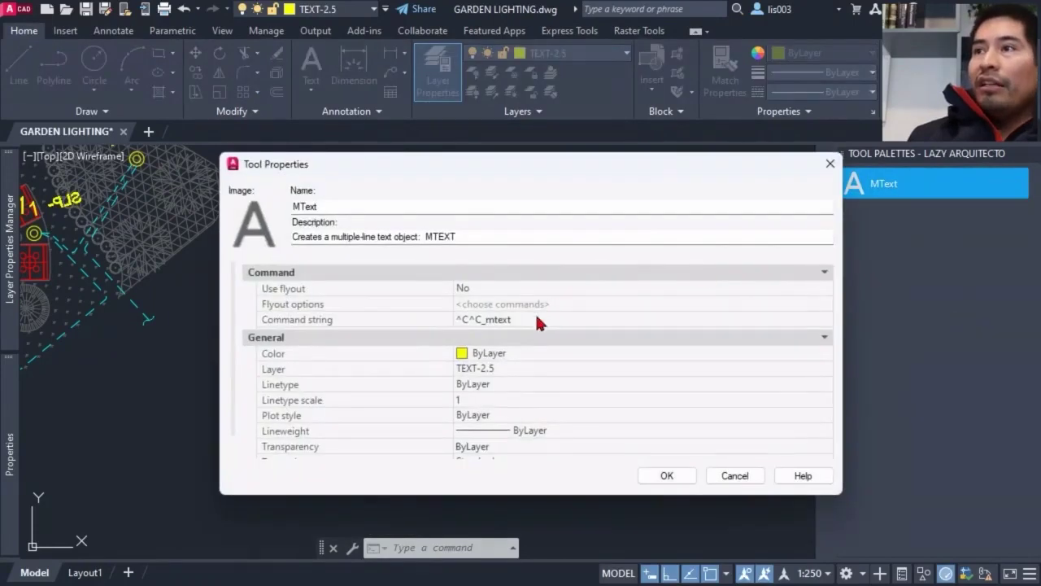
left_click(535, 320)
right_click(492, 323)
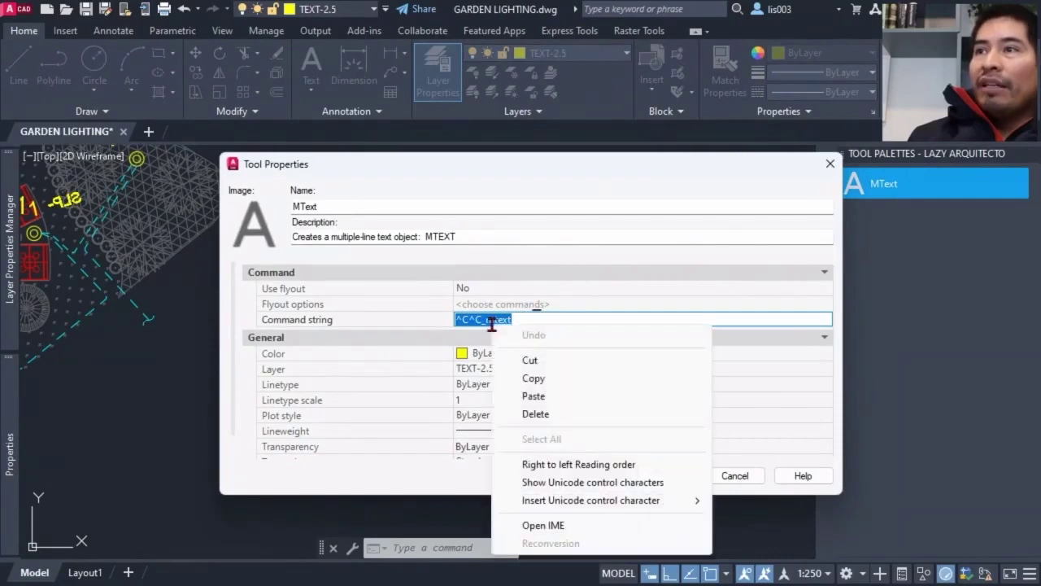
left_click(534, 396)
left_click_drag(453, 324, 262, 295)
left_click_drag(532, 319, 578, 319)
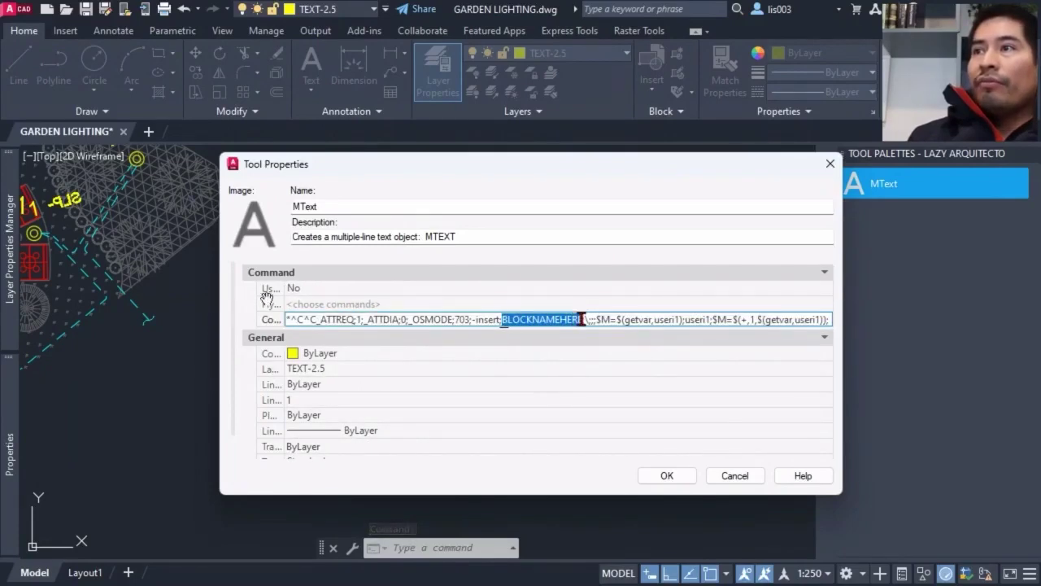
left_click(665, 475)
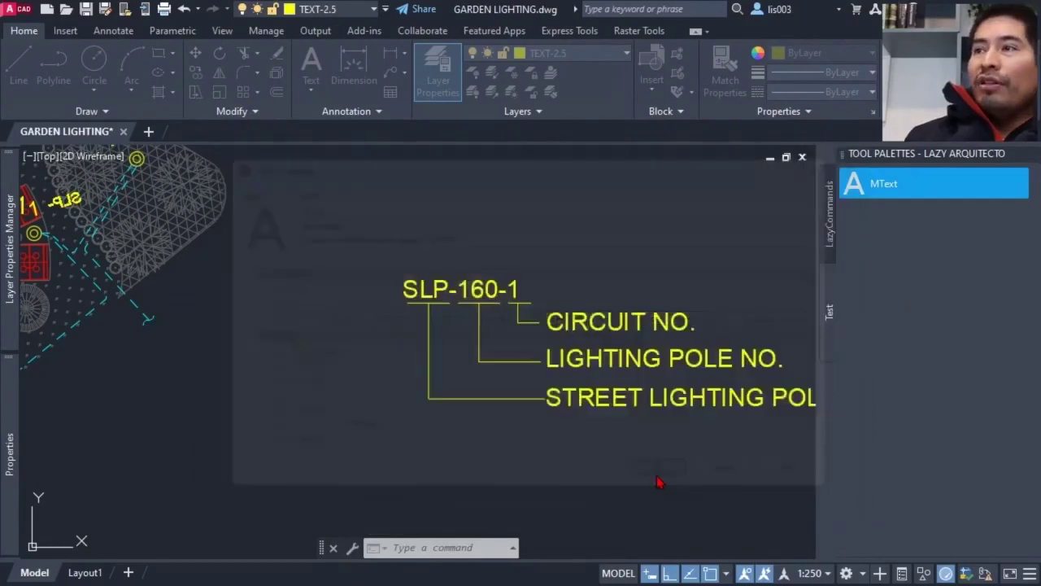
Frame the SLP-1-1 pole to read its block name, 4 M POLE, then reopen the MText tool's properties
middle_click_drag(241, 381, 476, 299)
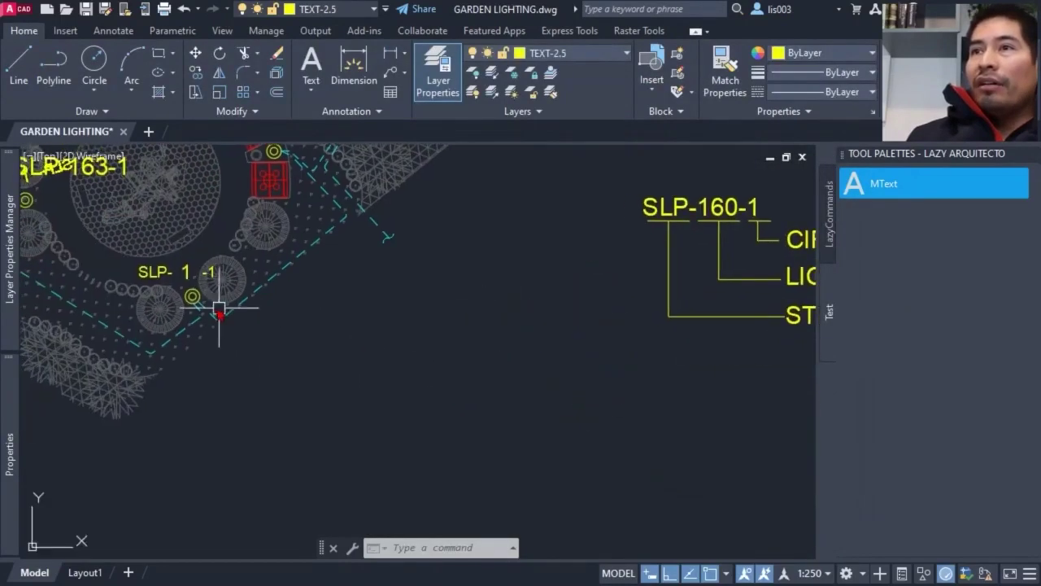
scroll(204, 297, "up", 2)
middle_click_drag(149, 283, 242, 281)
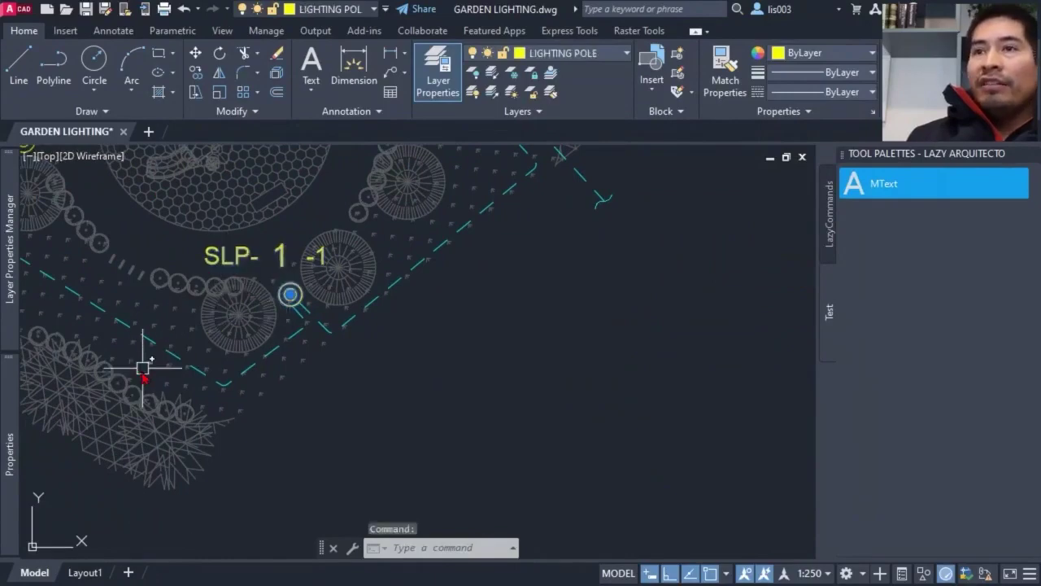
mouse_move(16, 417)
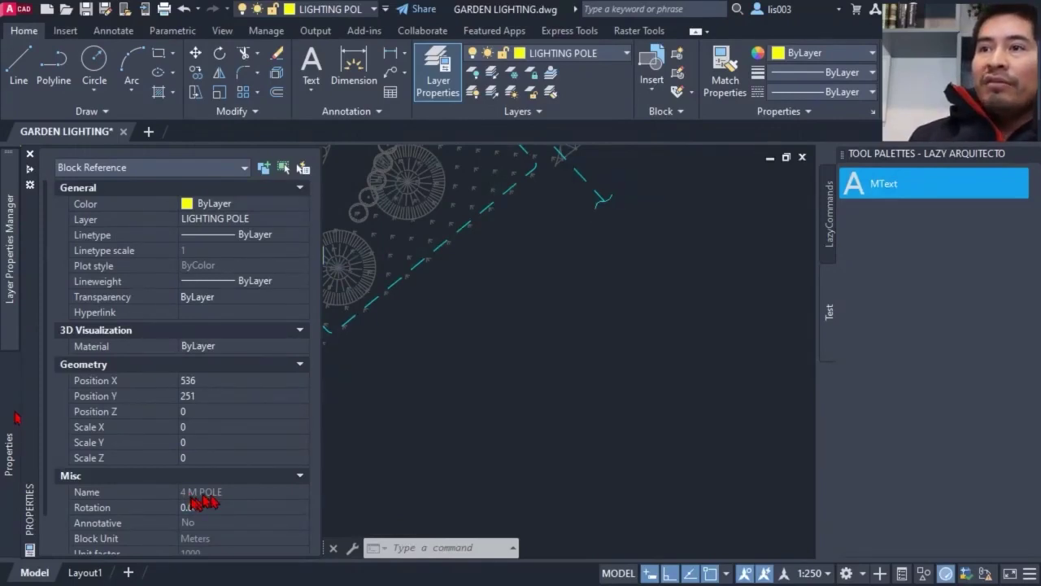
right_click(871, 193)
left_click(902, 309)
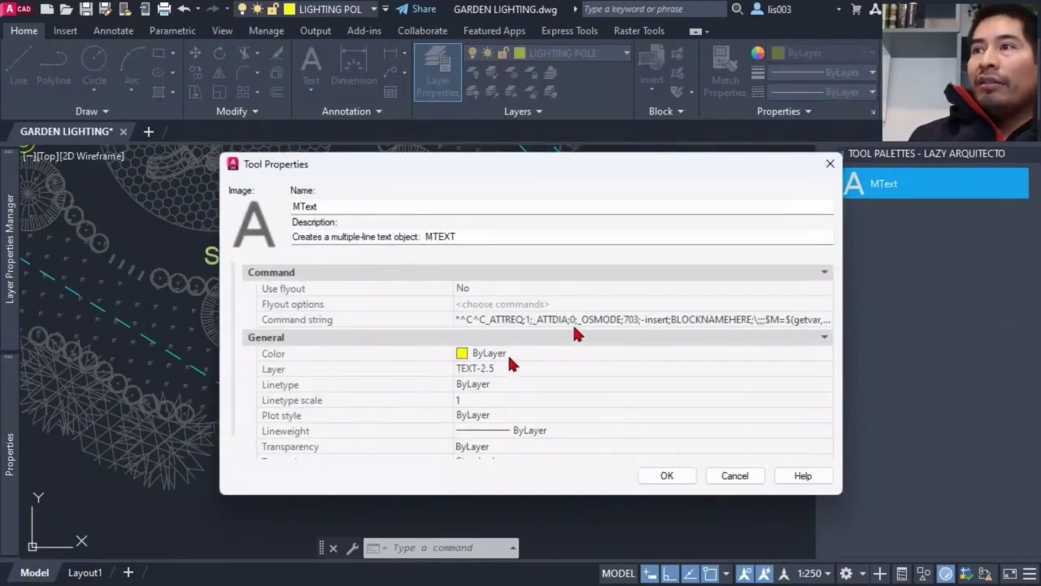
Replace the BLOCKNAMEHERE placeholder in the tool's command string with "4 M POLE" in quotes
left_click(579, 323)
left_click(676, 321)
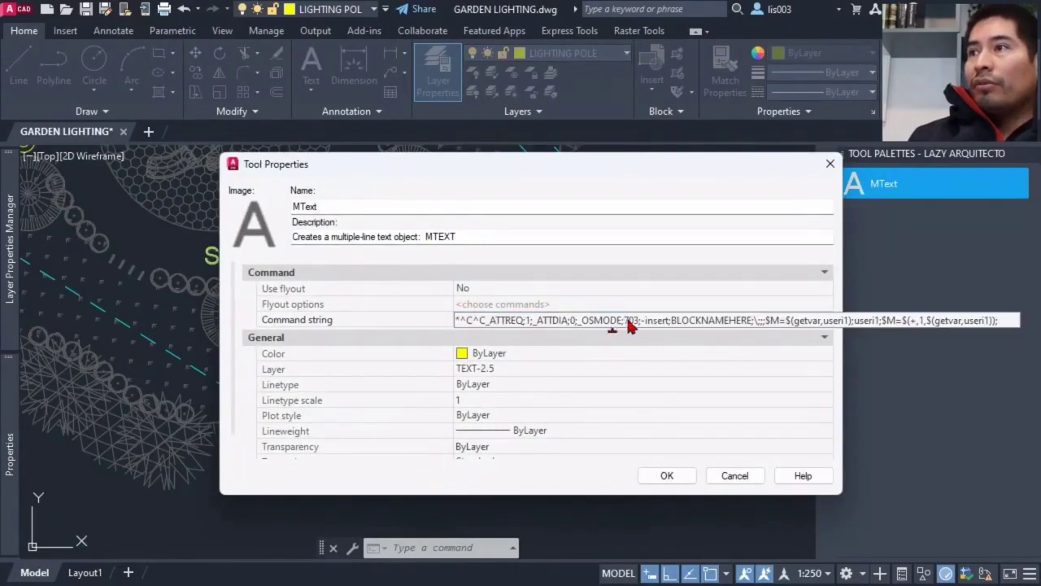
left_click_drag(599, 167, 504, 149)
left_click(584, 301)
left_click_drag(410, 302, 485, 302)
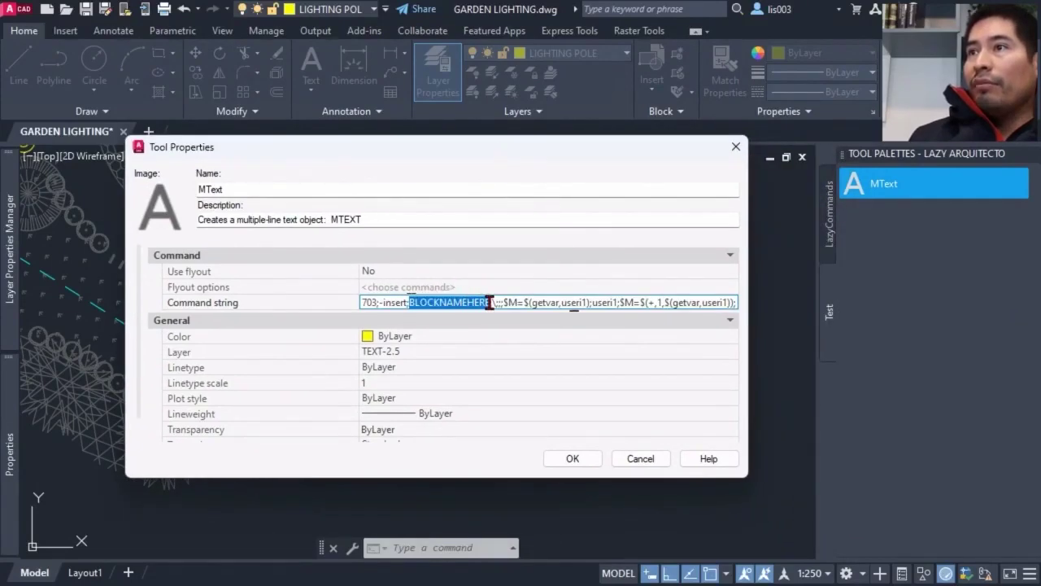
type("4 M ")
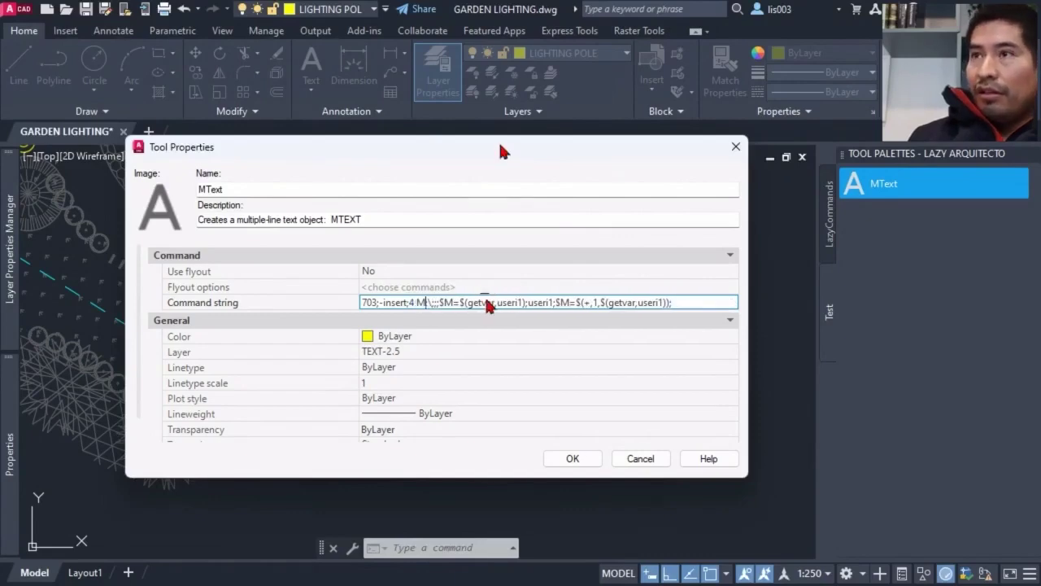
type("POLE")
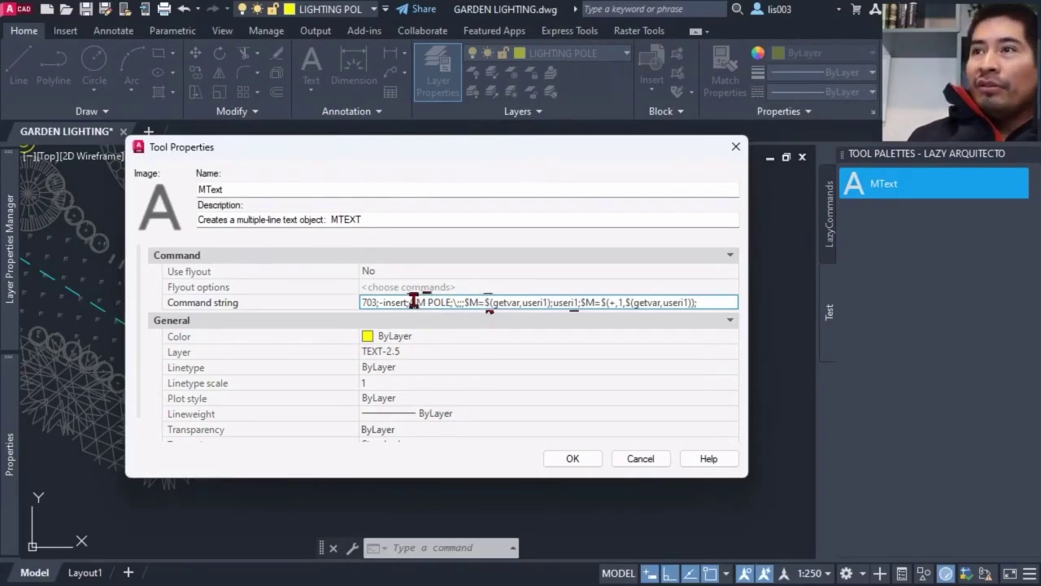
type("\"")
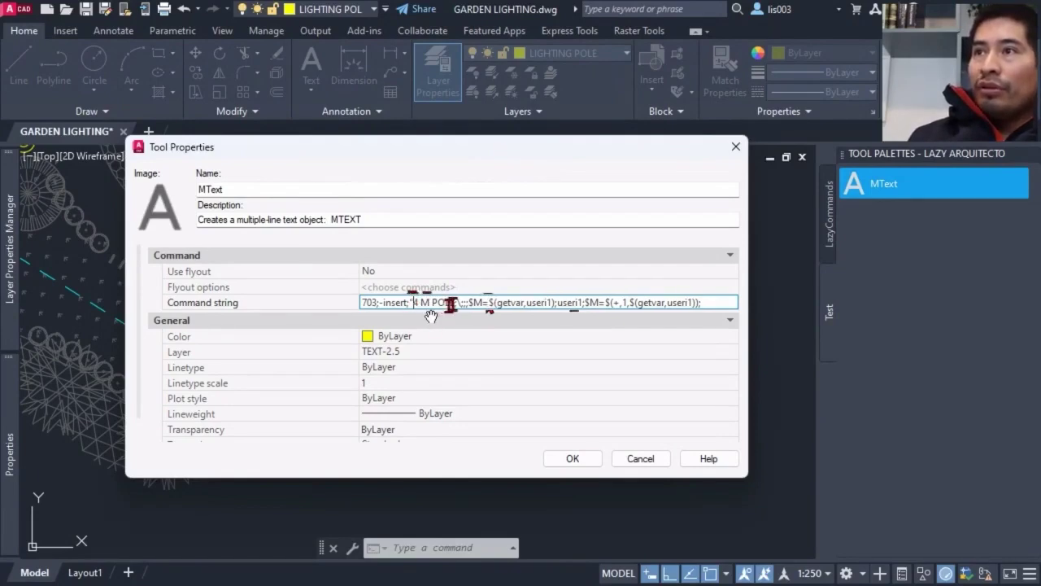
type("\"")
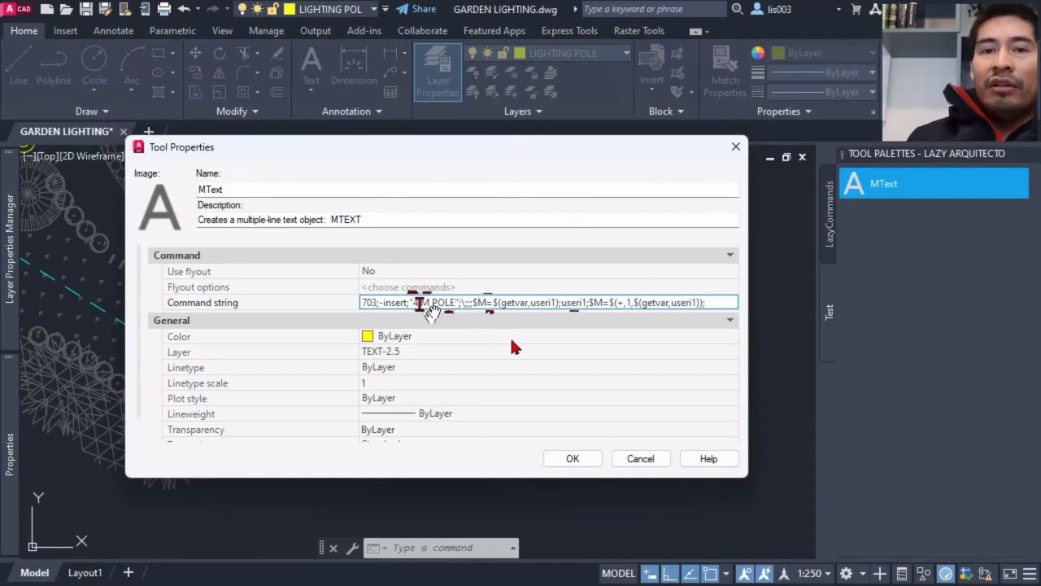
Save the edited command string, test the pole-insert macro, then cancel it
left_click(573, 459)
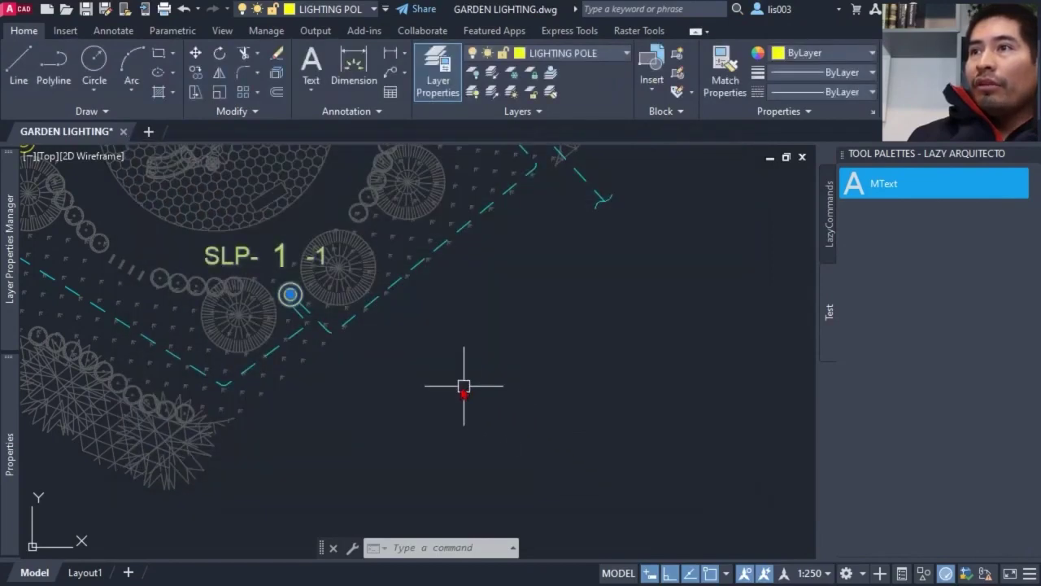
middle_click_drag(429, 376, 421, 400)
key("Escape")
scroll(420, 401, "down", 2)
middle_click_drag(515, 390, 314, 360)
mouse_move(464, 361)
middle_mouse_down()
mouse_move(466, 407)
mouse_move(470, 396)
middle_mouse_up()
middle_click_drag(528, 309, 514, 331)
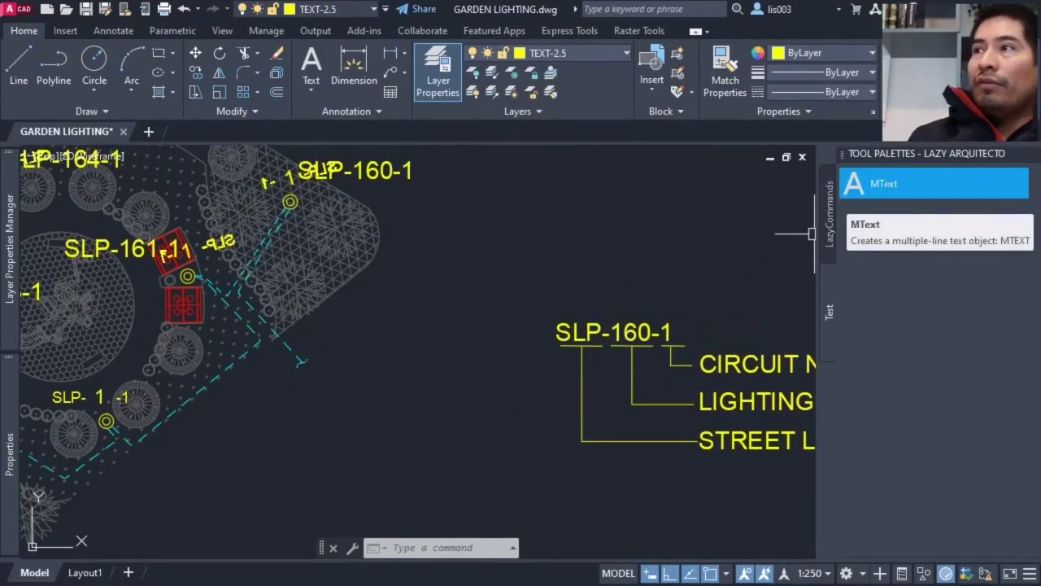
left_click(895, 183)
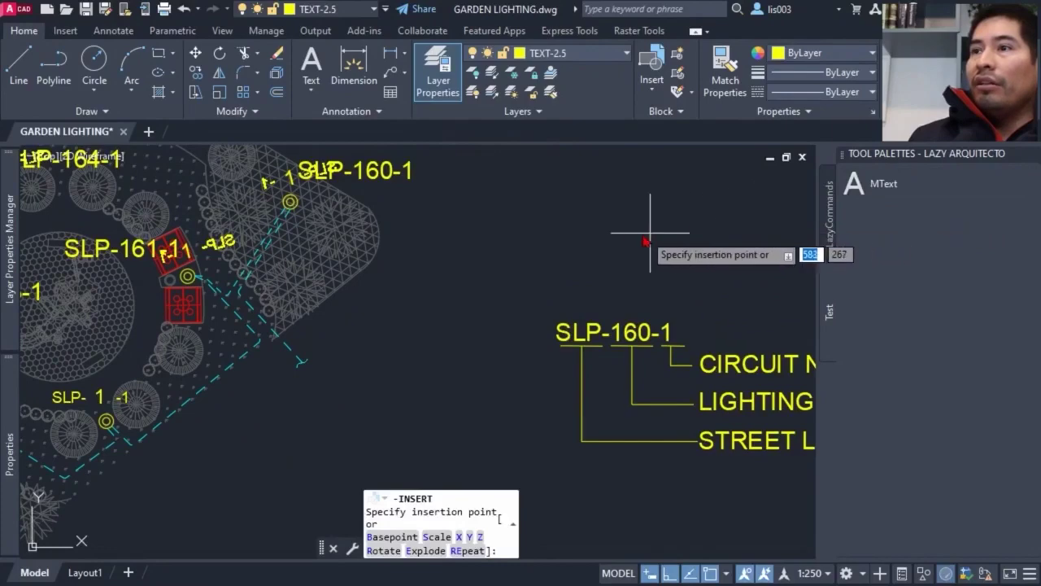
scroll(558, 302, "down", 4)
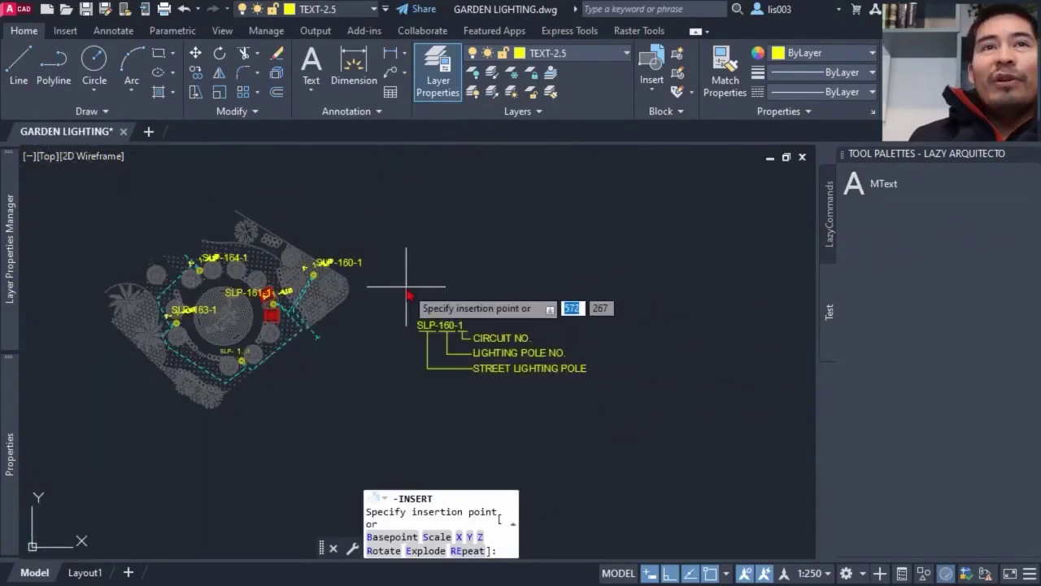
scroll(414, 294, "up", 5)
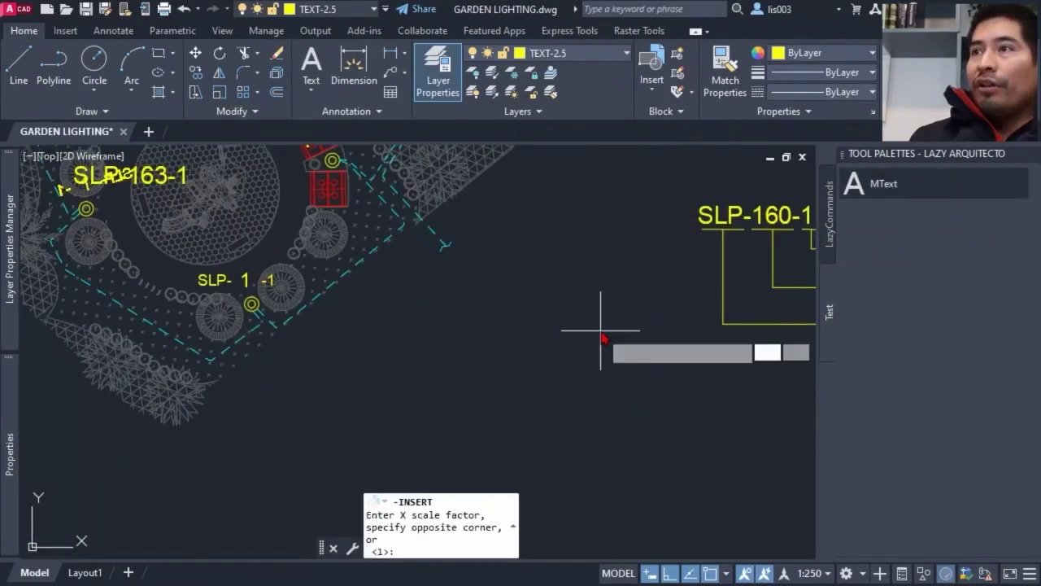
key("Escape")
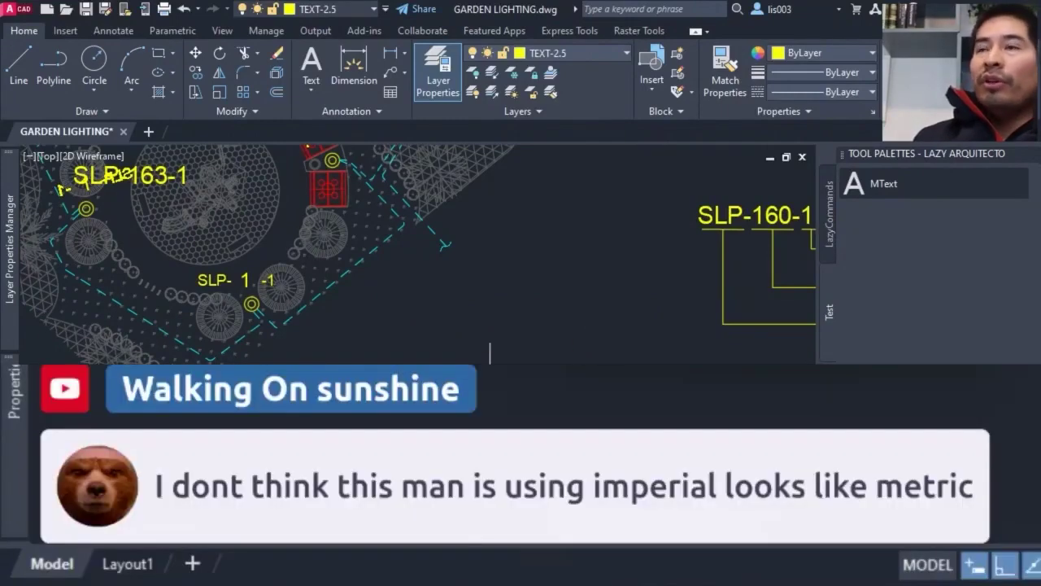
scroll(330, 318, "up", 3)
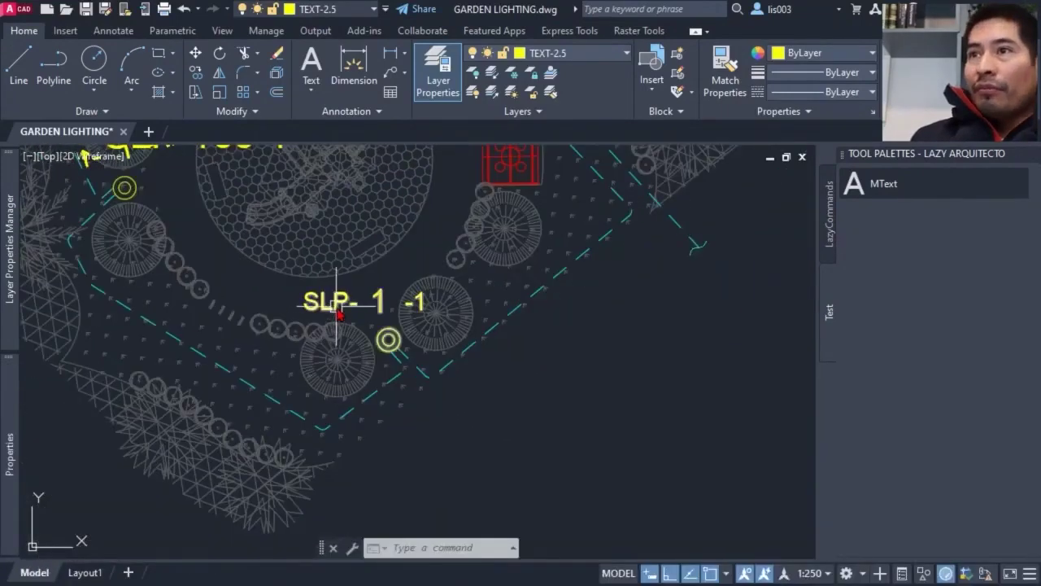
scroll(336, 305, "down", 2)
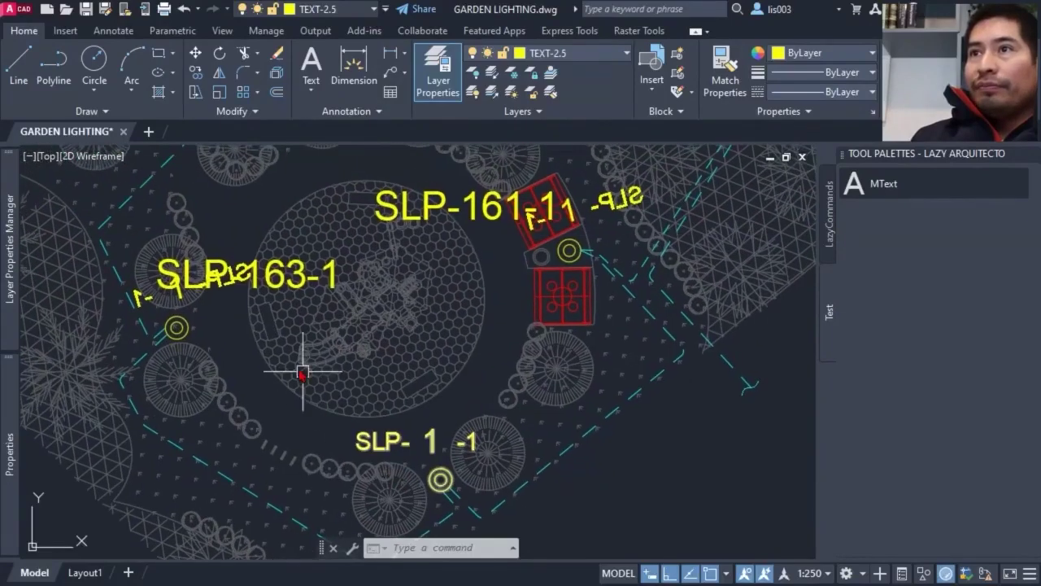
scroll(347, 352, "up", 2)
Copy the SLP- 1 -1 pole block to the empty area beside the legend
left_click(348, 353)
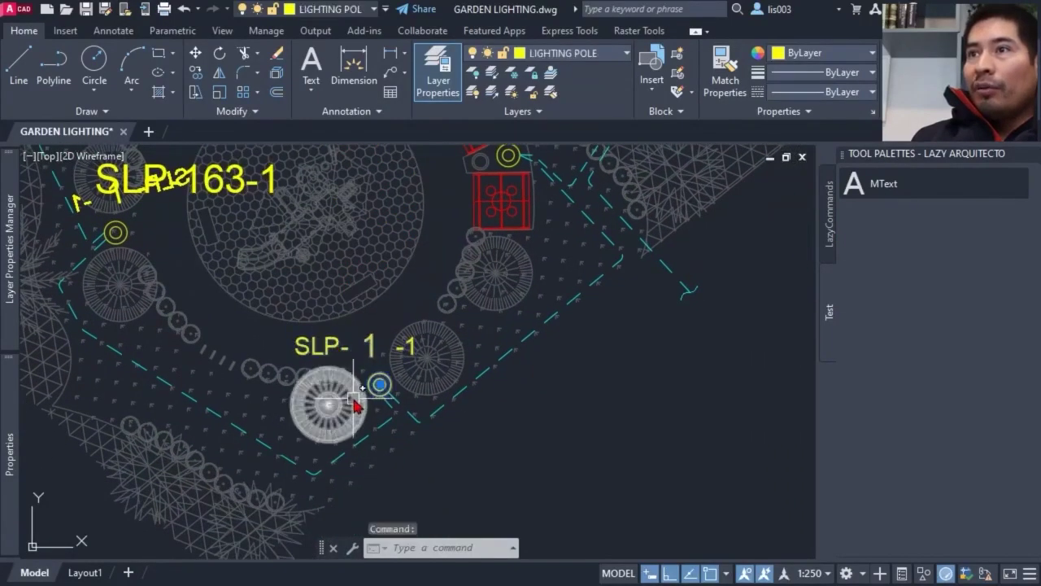
scroll(353, 401, "down", 2)
type("co")
key("Return")
left_click(369, 389)
middle_click_drag(526, 433, 290, 379)
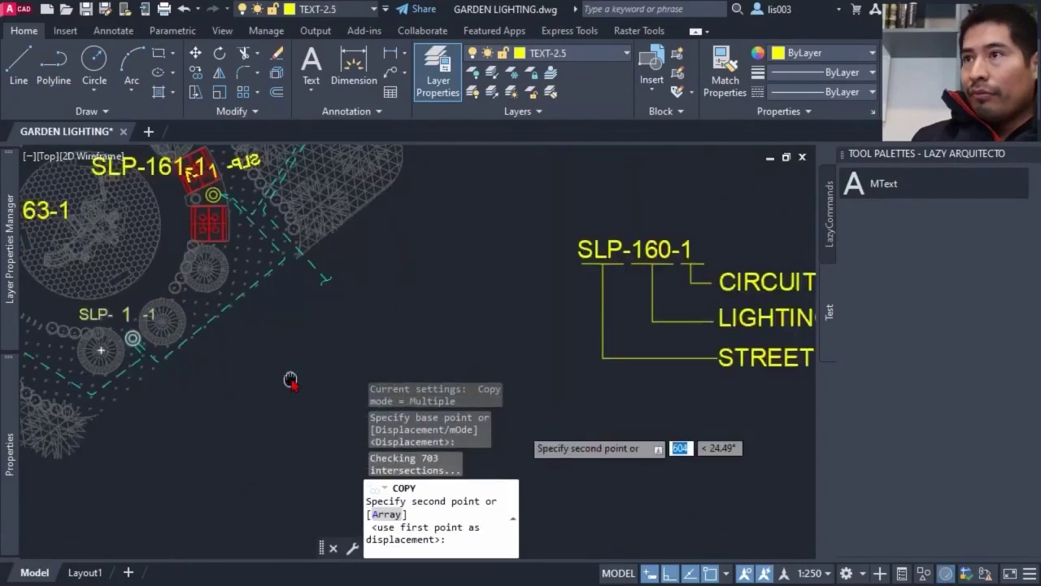
scroll(290, 379, "down", 2)
left_click(686, 236)
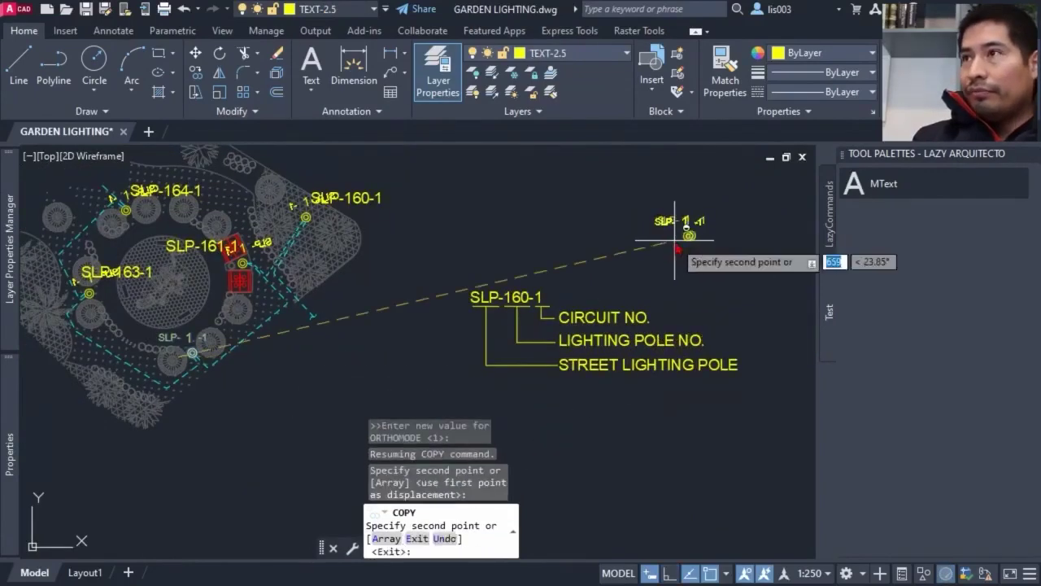
key("Escape")
scroll(727, 224, "up", 5)
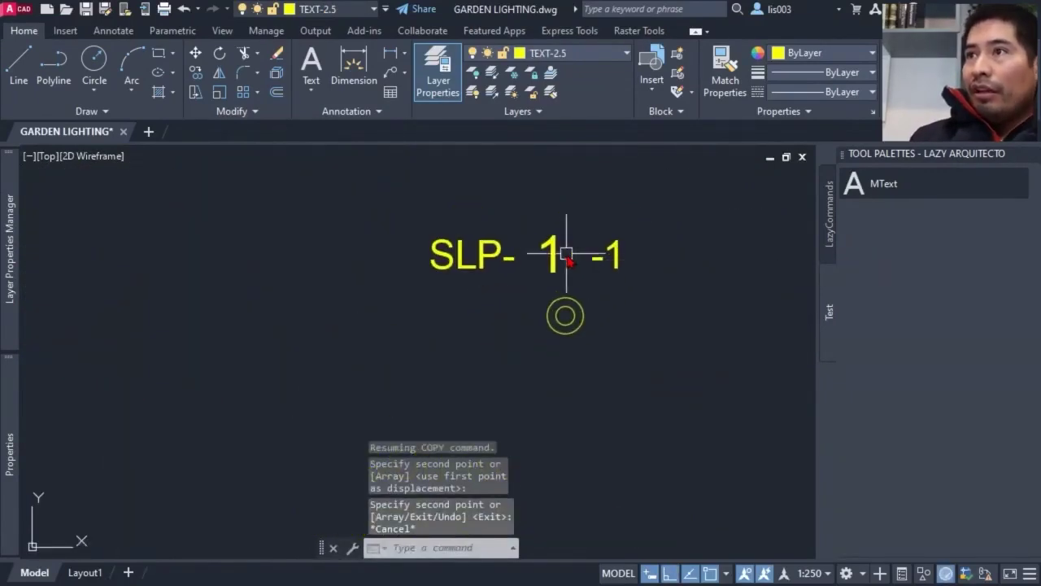
Strip the middle number 1 from the copied pole marker
left_click(567, 253)
left_click(590, 284)
left_click(590, 284)
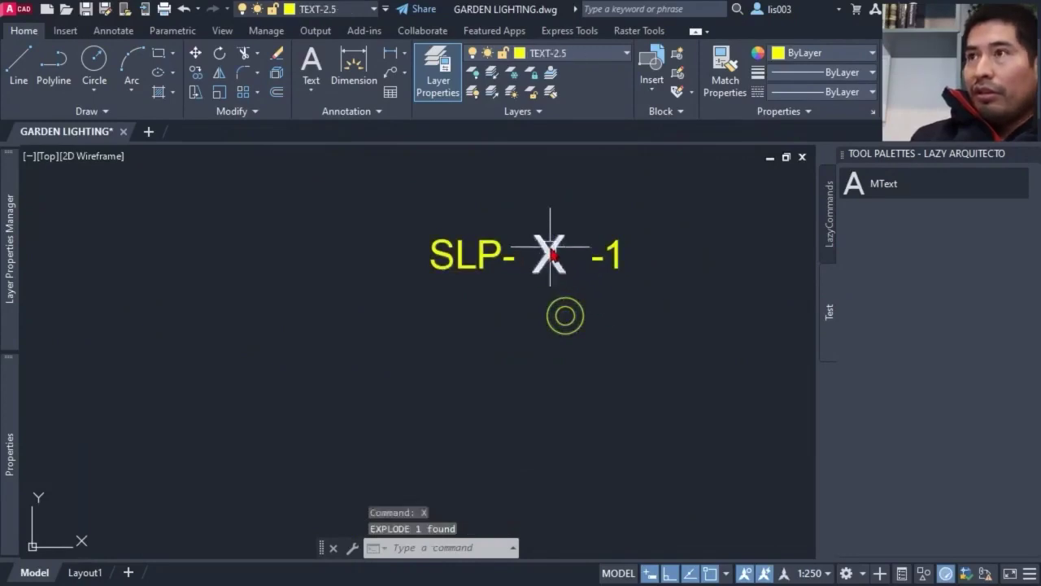
key("Escape")
scroll(637, 222, "up", 2)
scroll(429, 301, "down", 7)
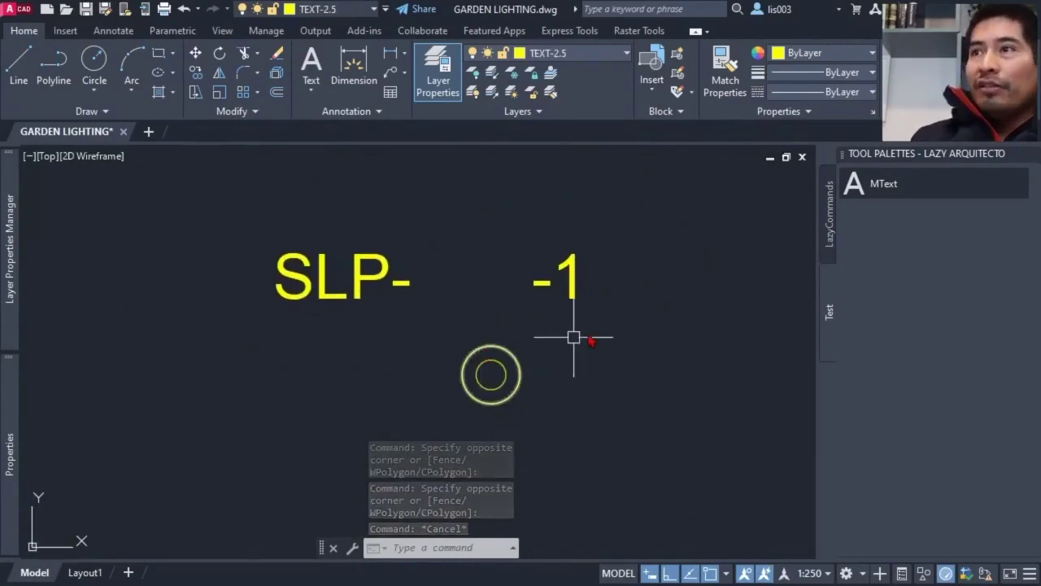
scroll(460, 353, "up", 2)
scroll(144, 418, "up", 4)
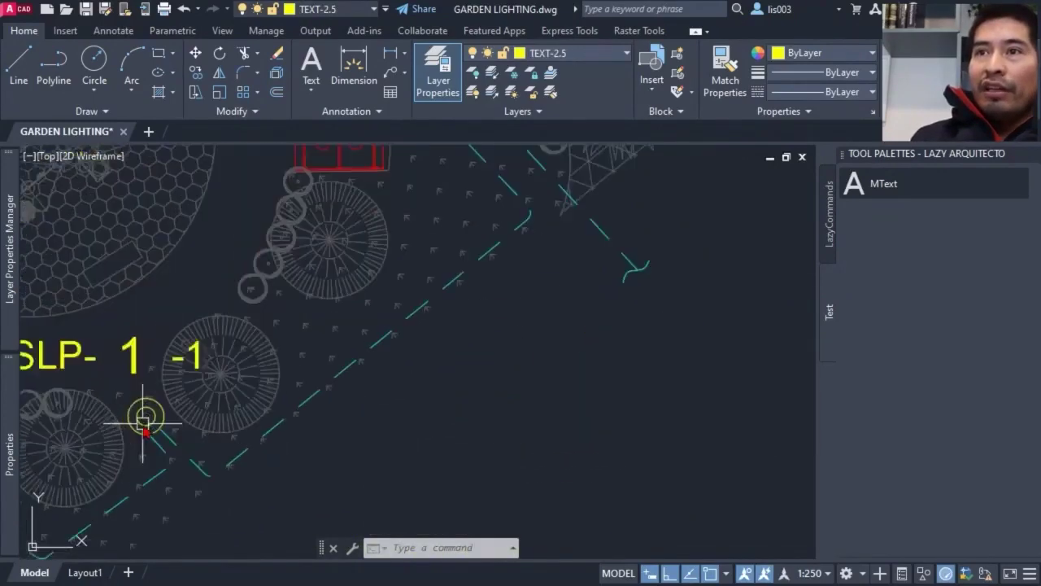
scroll(144, 407, "down", 5)
scroll(618, 310, "up", 4)
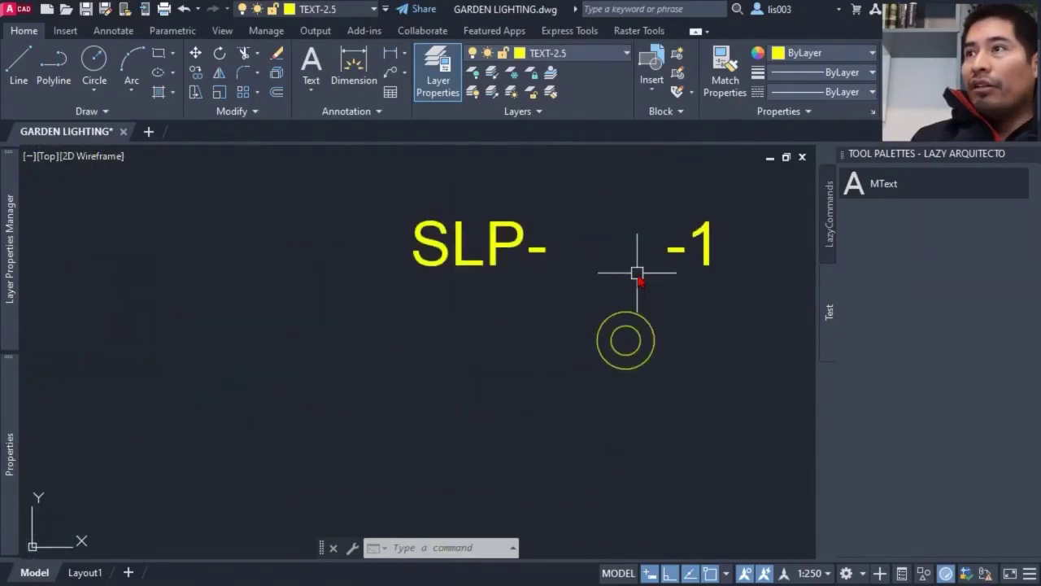
Define a block named 4_M_POLE from the copy's SLP- and -1 text and circle
middle_click_drag(632, 274, 545, 304)
left_click(660, 407)
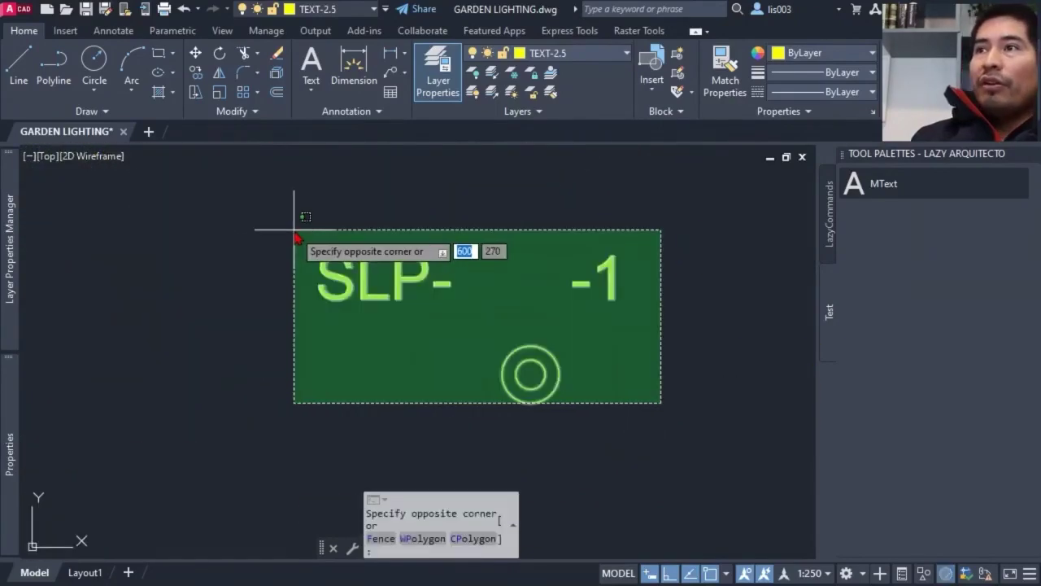
left_click(294, 230)
left_click(464, 295)
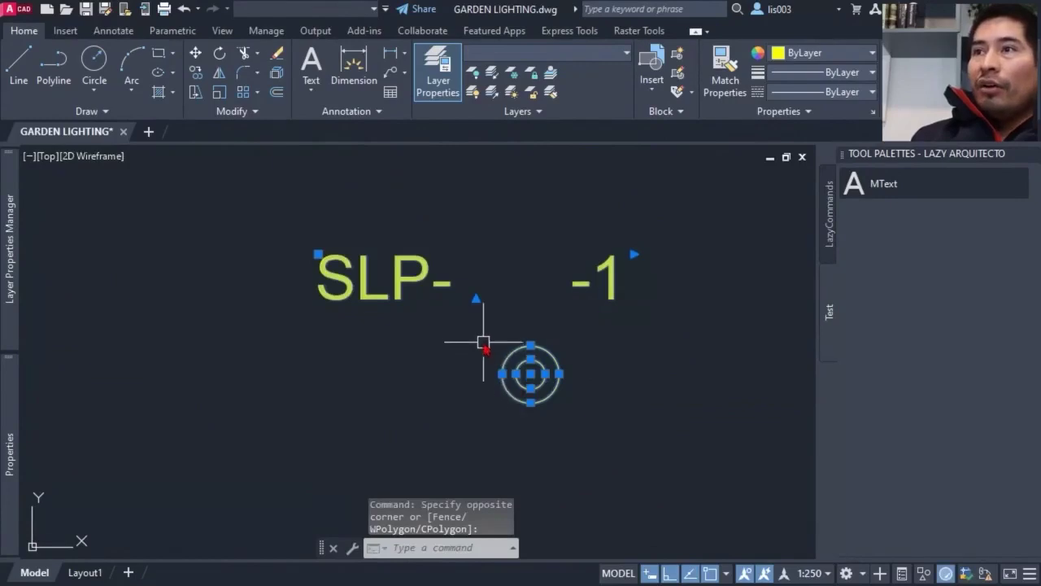
middle_click_drag(479, 345, 460, 325)
type("B")
key("Return")
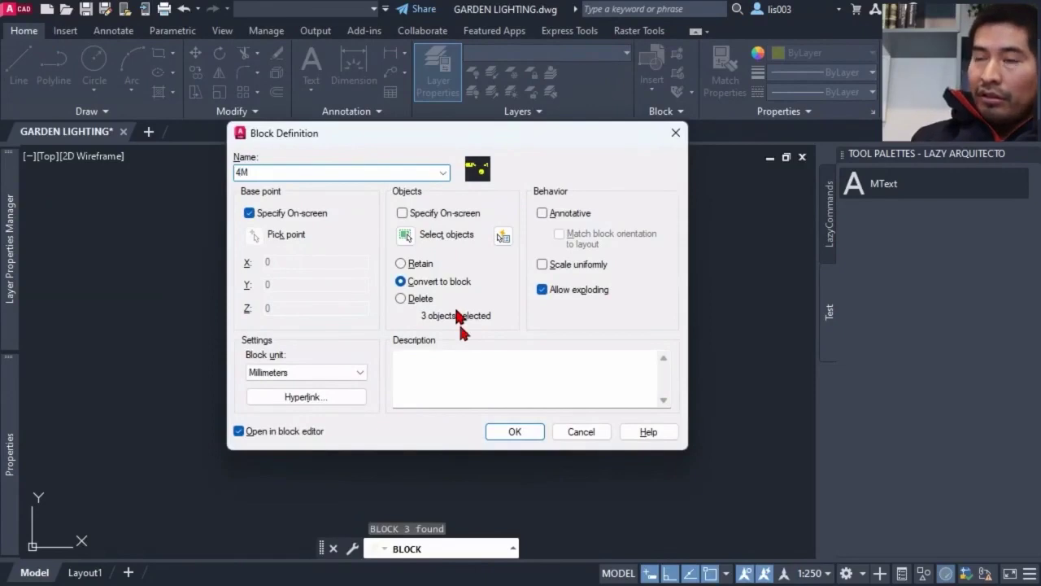
type("4_M_POLE")
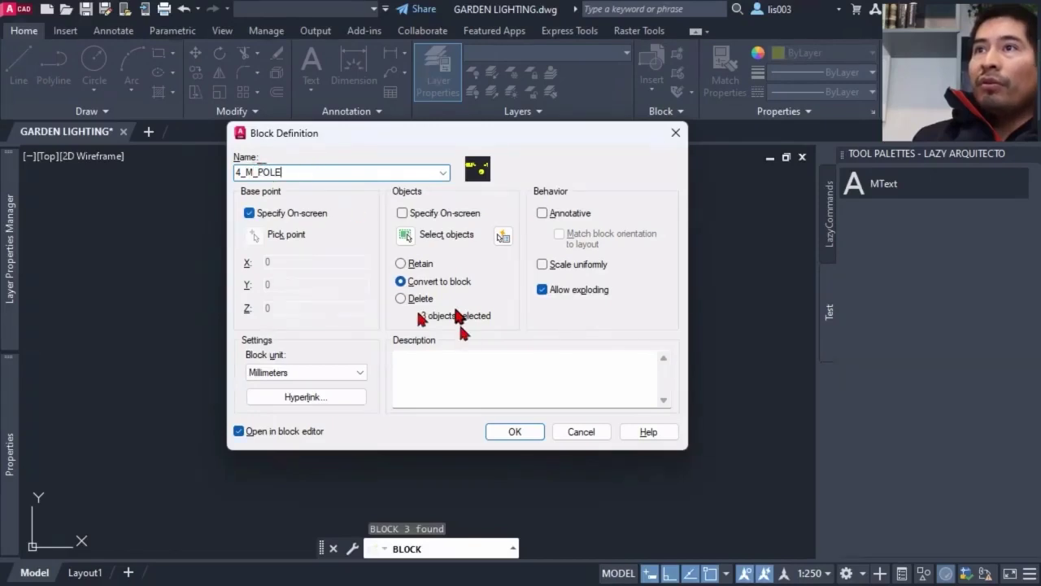
left_click(512, 432)
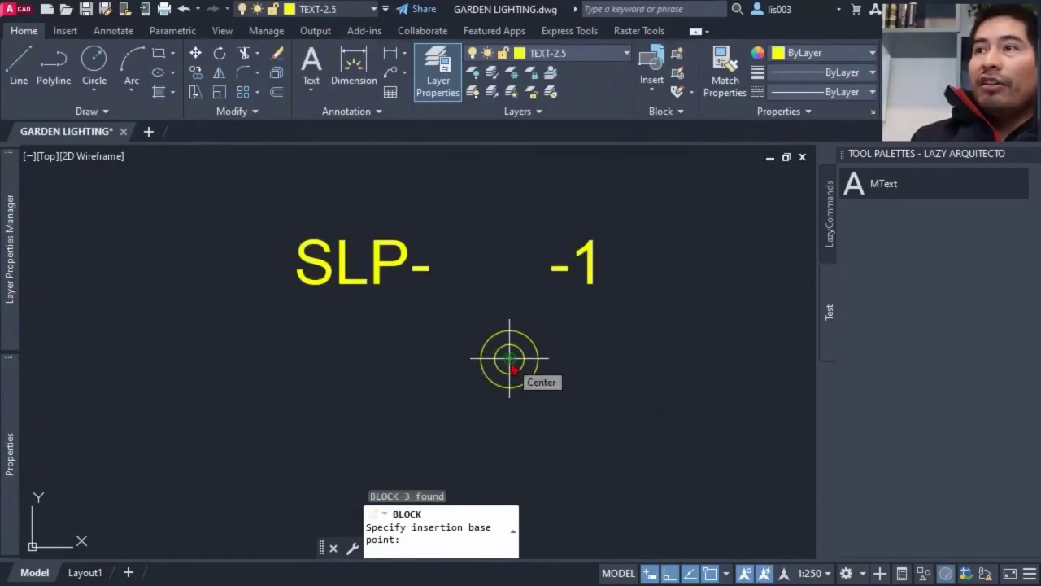
Use the circle centre as base point and define a centre-justified attribute X with X100
left_click(510, 358)
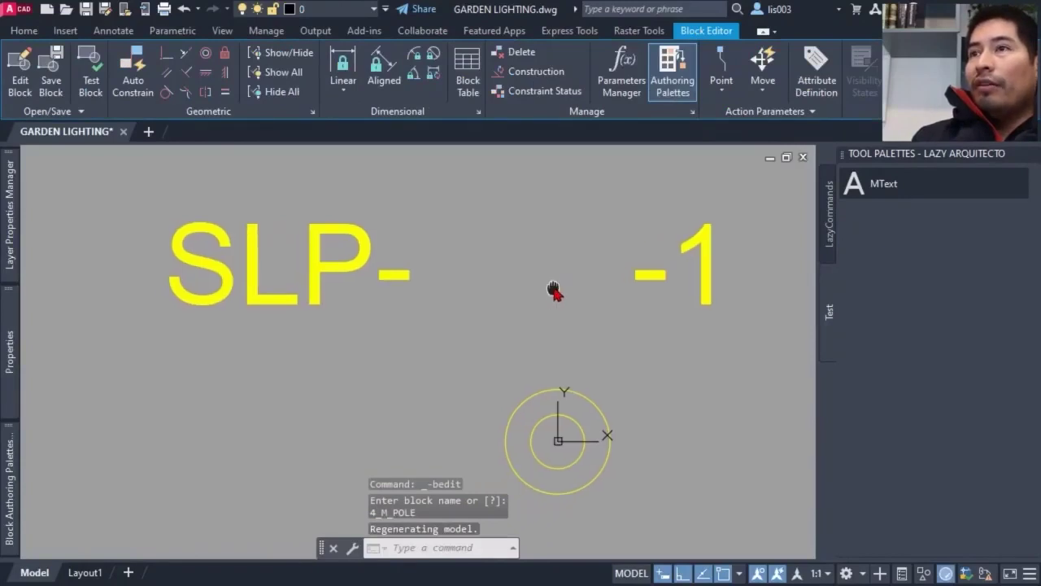
middle_click_drag(553, 291, 553, 288)
type("ATT")
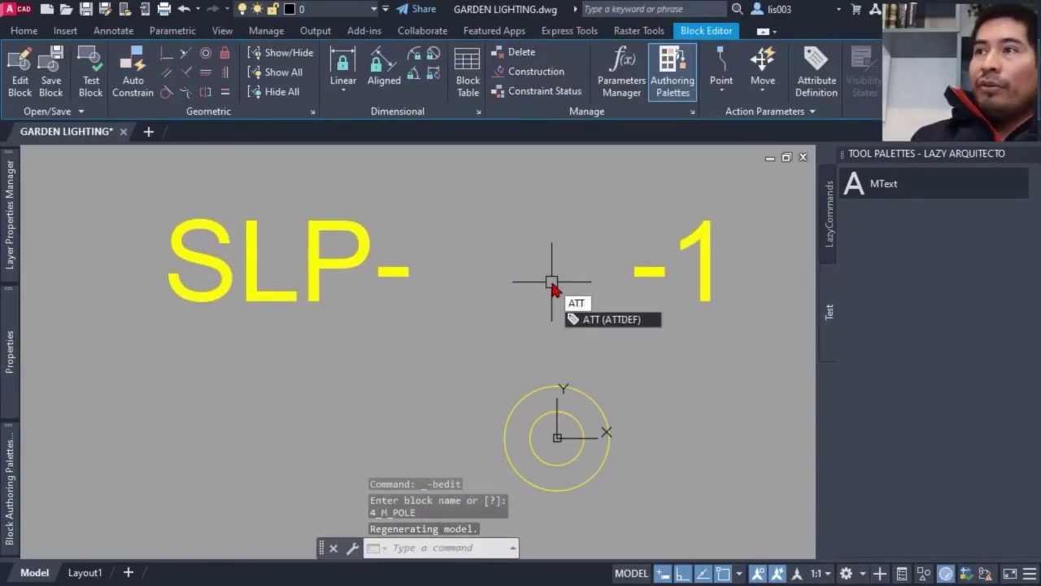
key("Return")
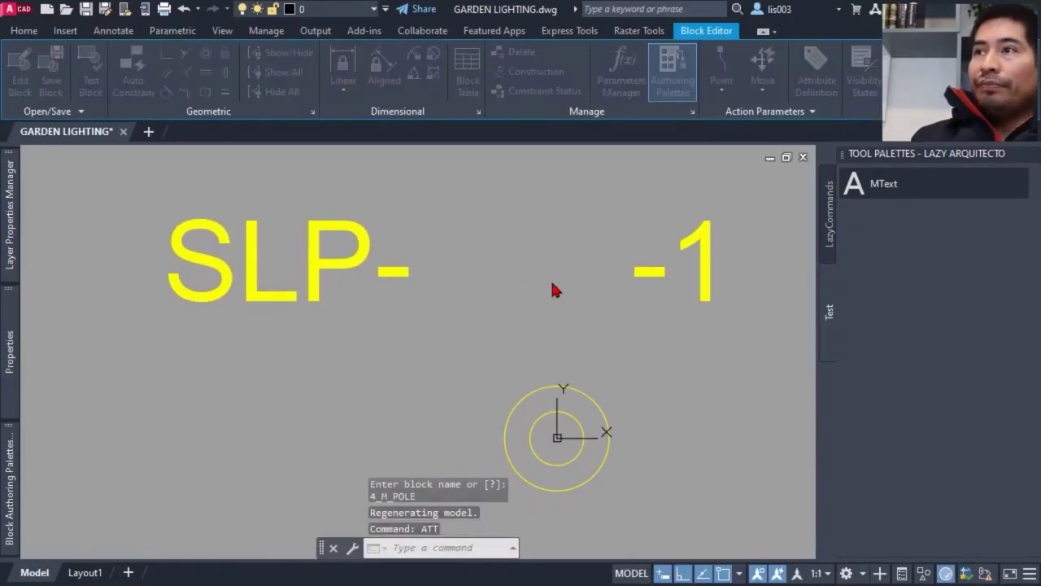
type("X")
left_click(571, 201)
type("X")
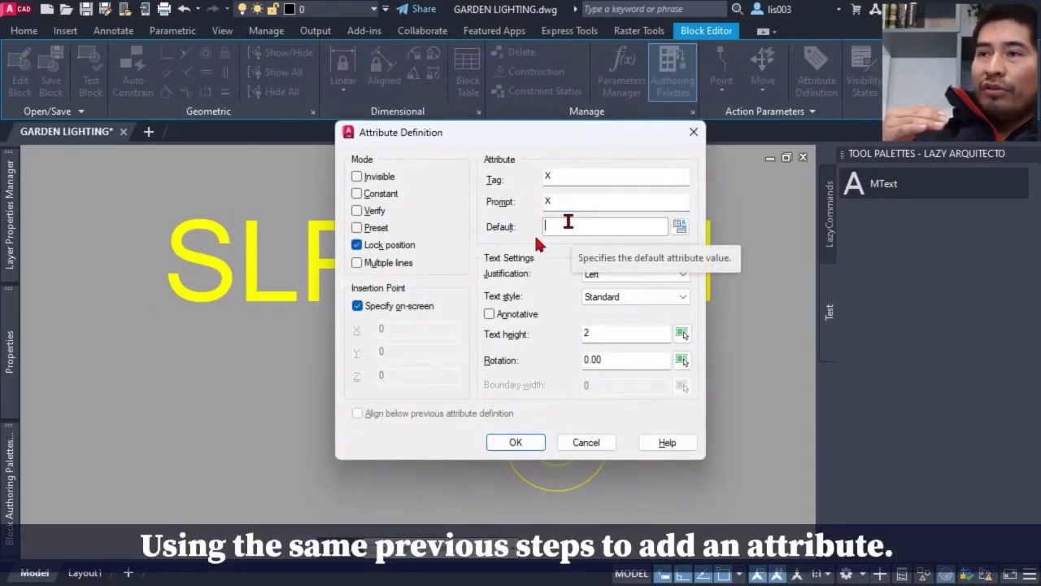
type("100")
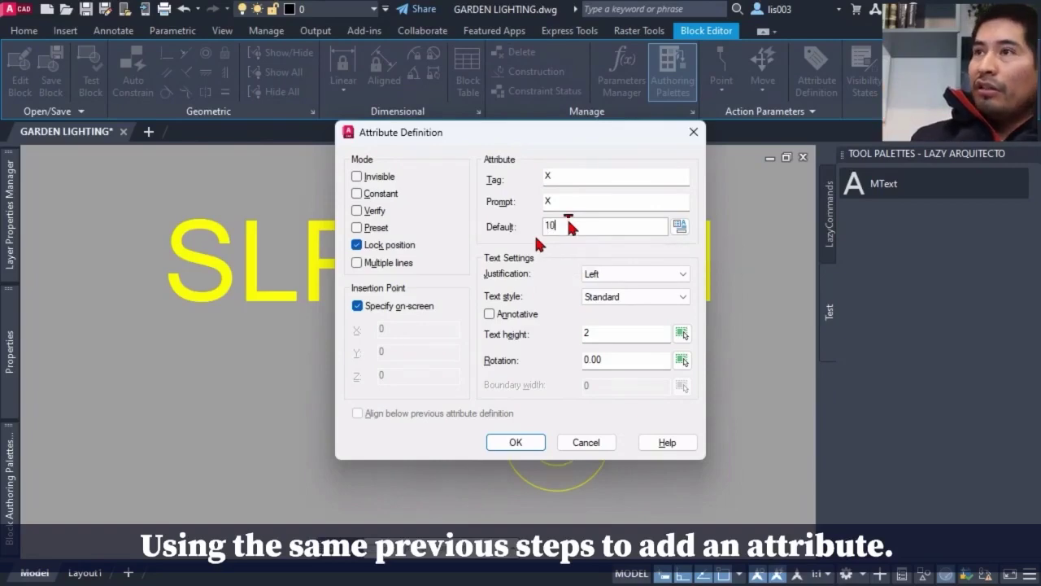
left_click(667, 275)
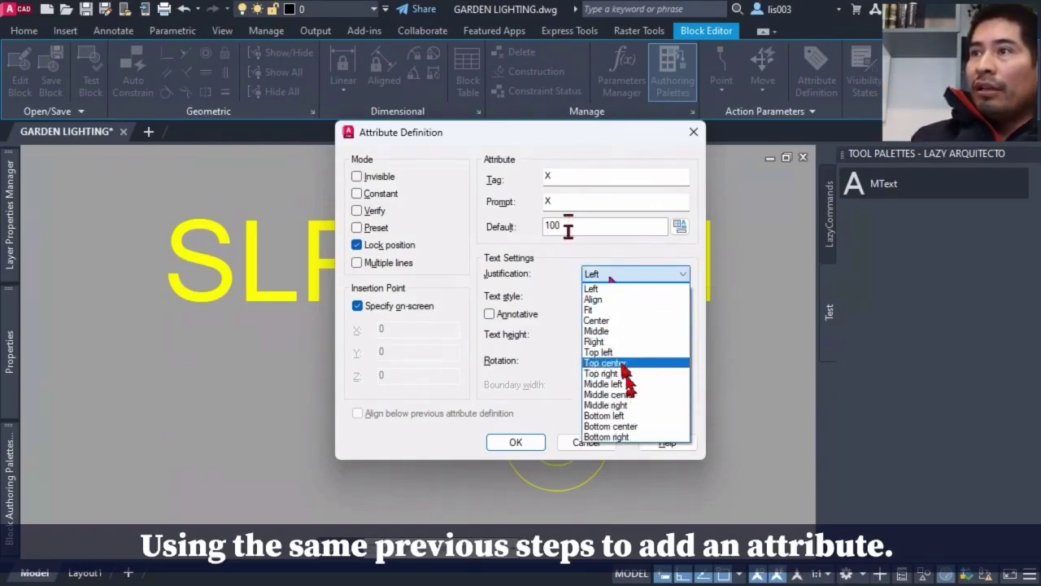
left_click(627, 394)
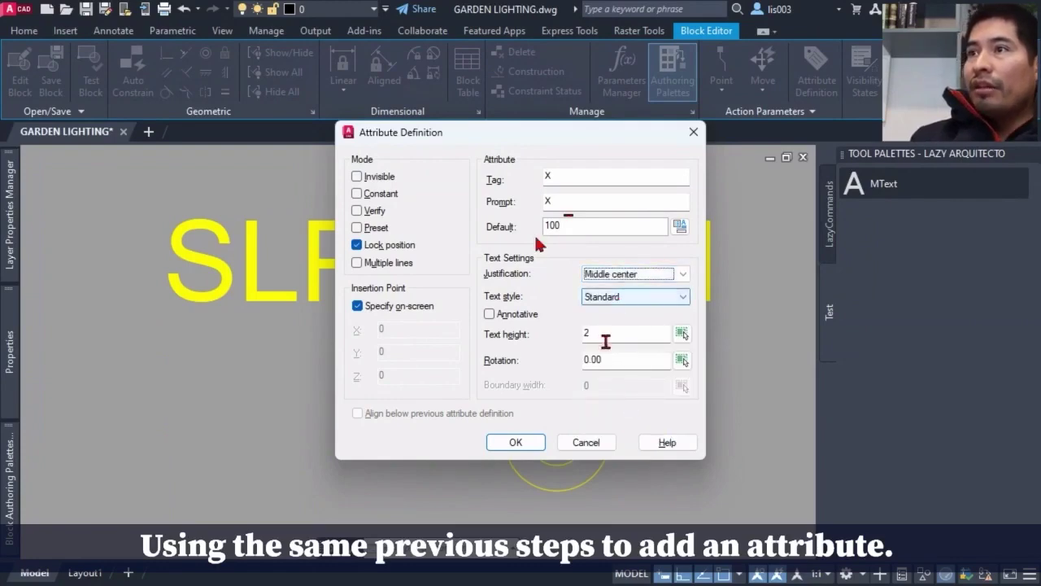
left_click(515, 442)
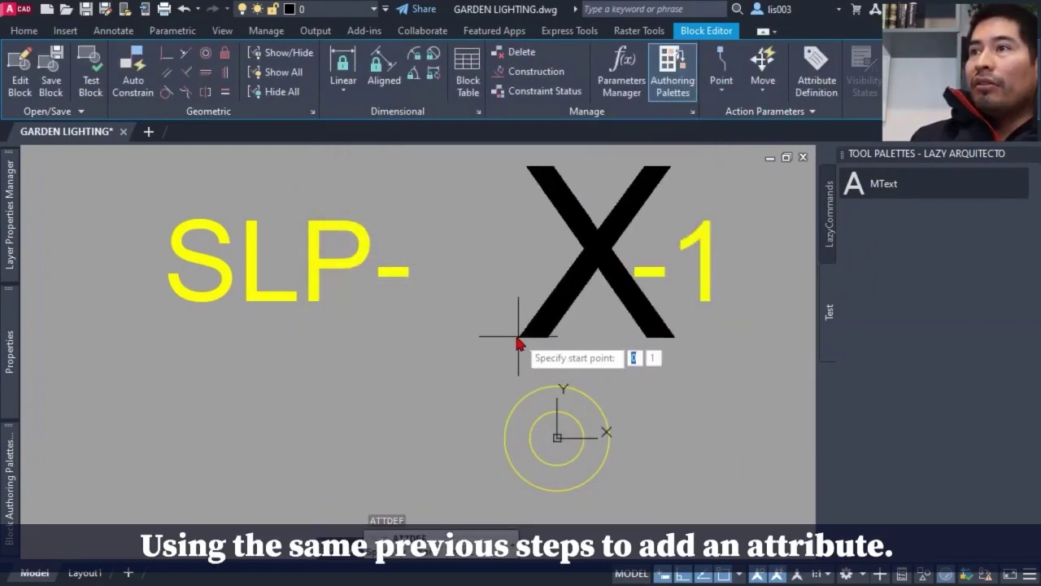
Place the X attribute between SLP- and -1, then close the block editor saving changes
left_click(433, 345)
left_click(442, 344)
left_click(429, 325)
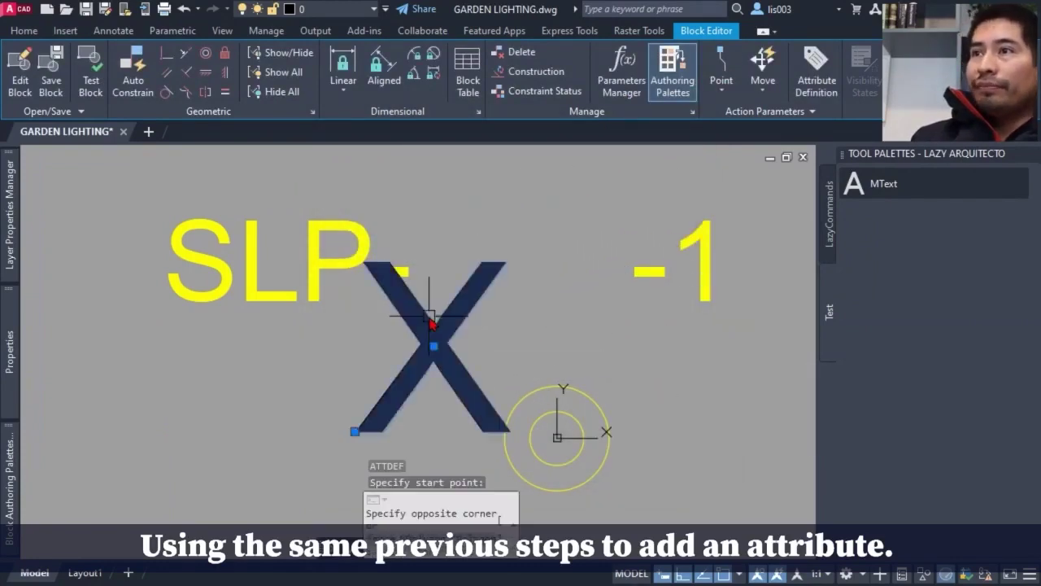
scroll(453, 302, "down", 3)
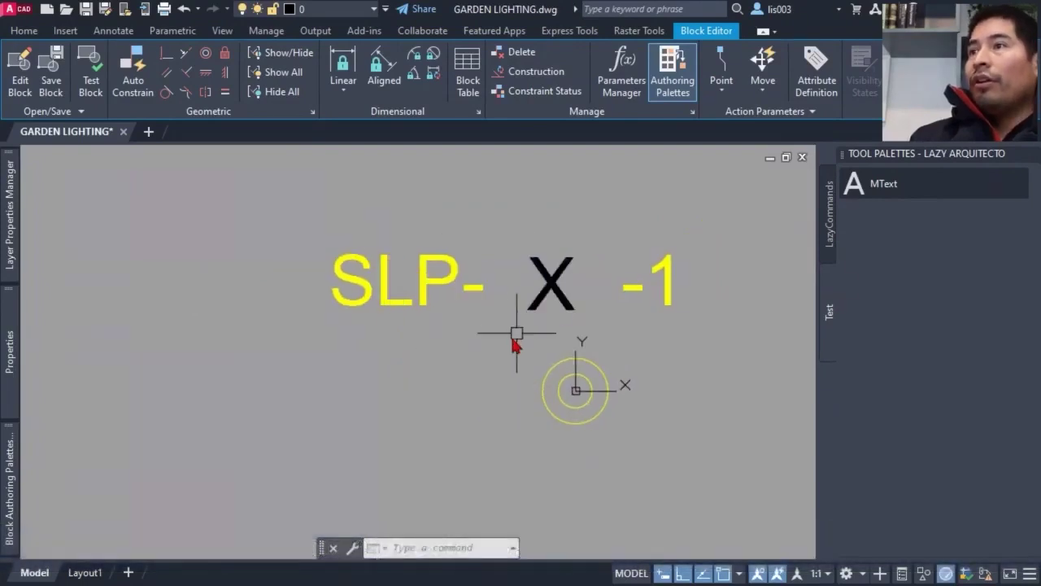
scroll(497, 391, "down", 2)
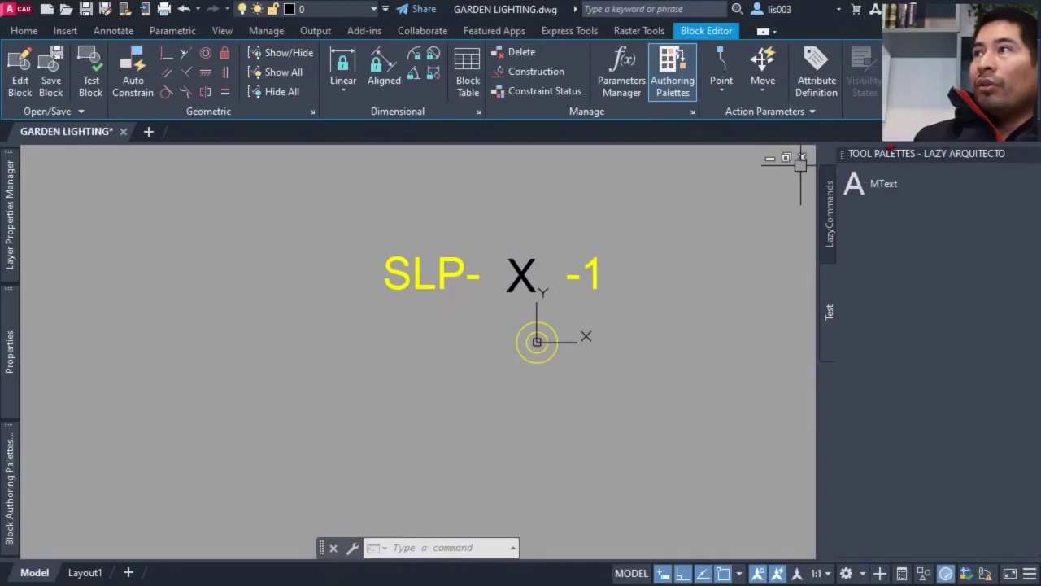
left_click(802, 157)
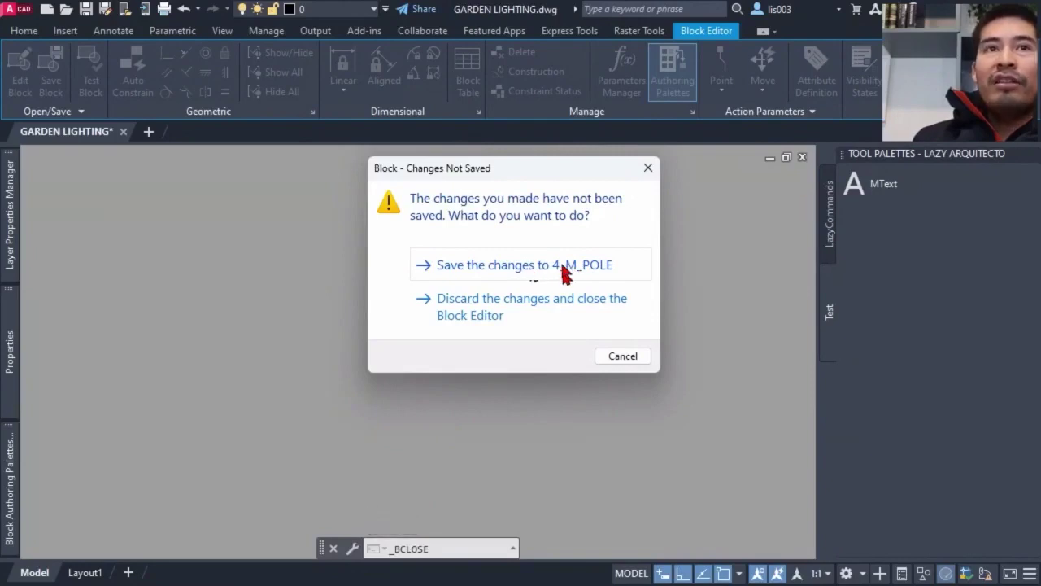
left_click(564, 268)
Run ATTSYNC on the placed 4_M_POLE pole so its label reads SLP-100-1
scroll(496, 358, "down", 2)
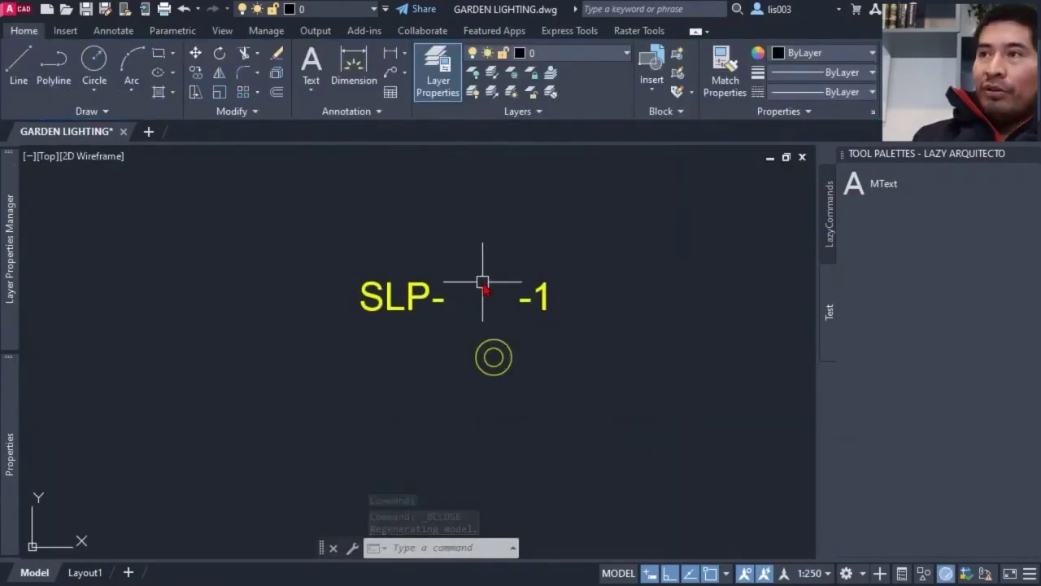
scroll(479, 286, "up", 2)
type("ATTSY")
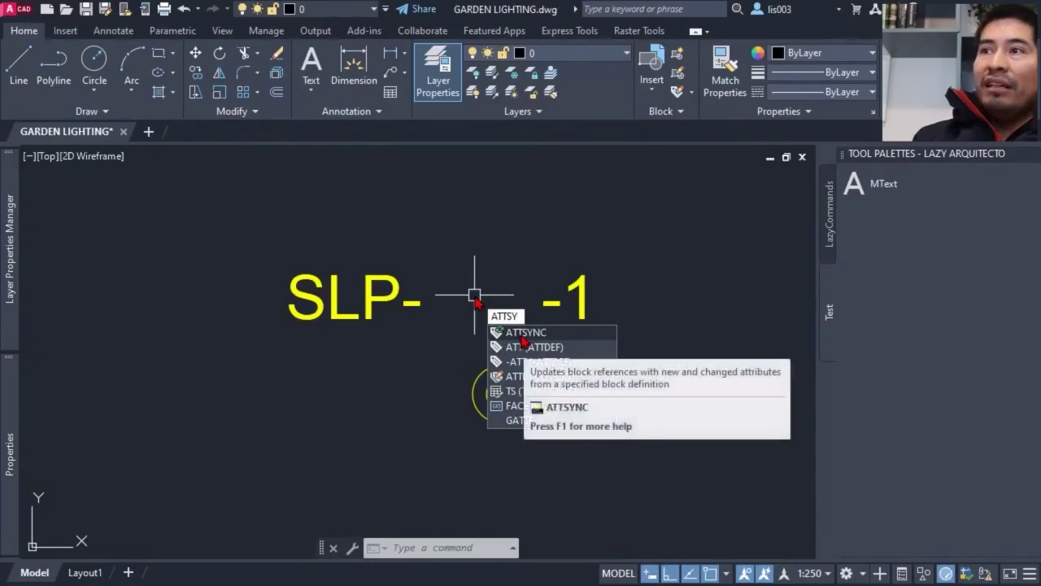
key("Return")
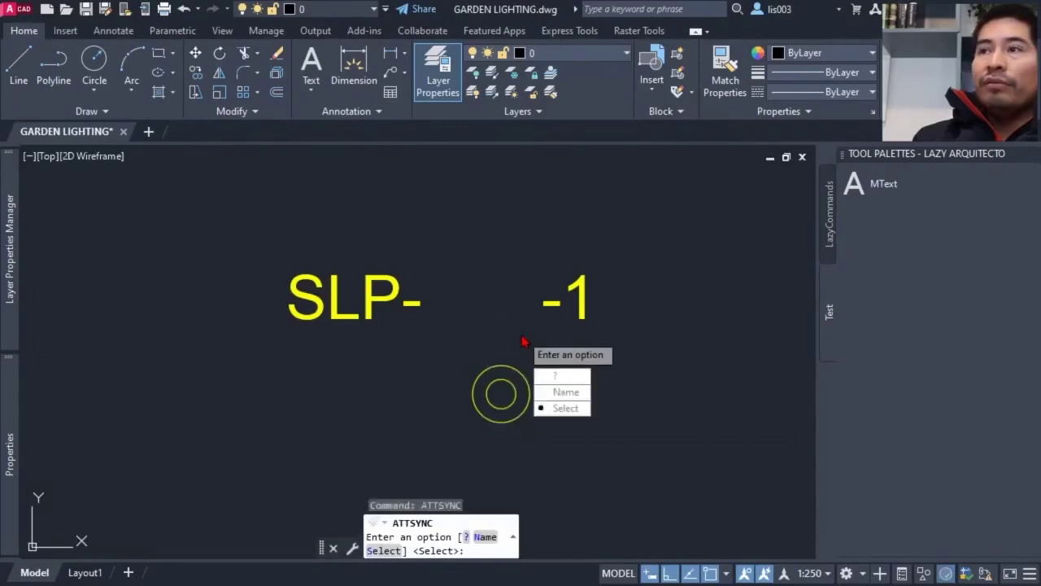
left_click(553, 409)
left_click(490, 372)
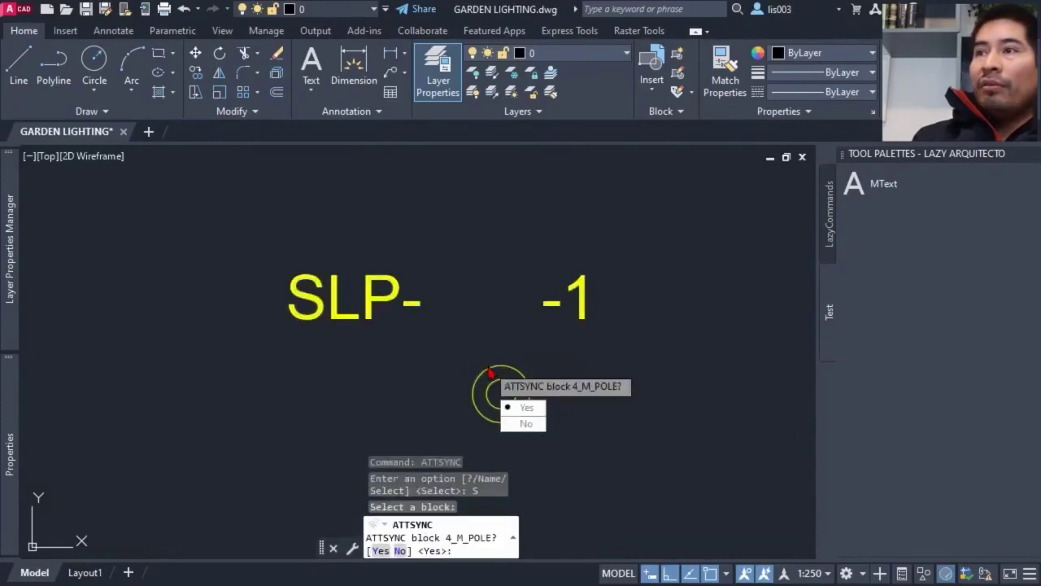
key("Return")
scroll(488, 366, "down", 3)
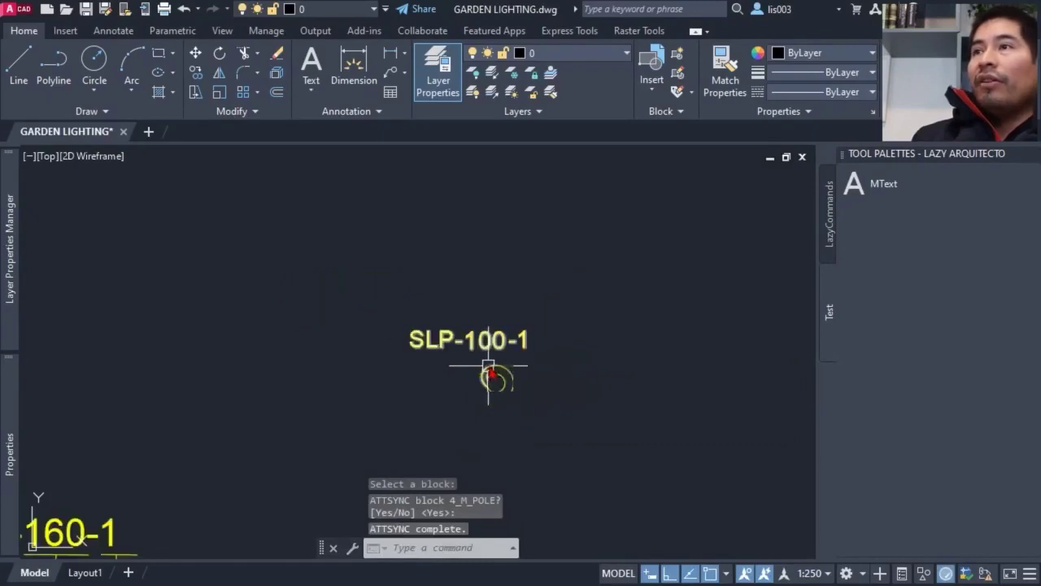
scroll(516, 387, "up", 3)
key("Escape")
key("Escape")
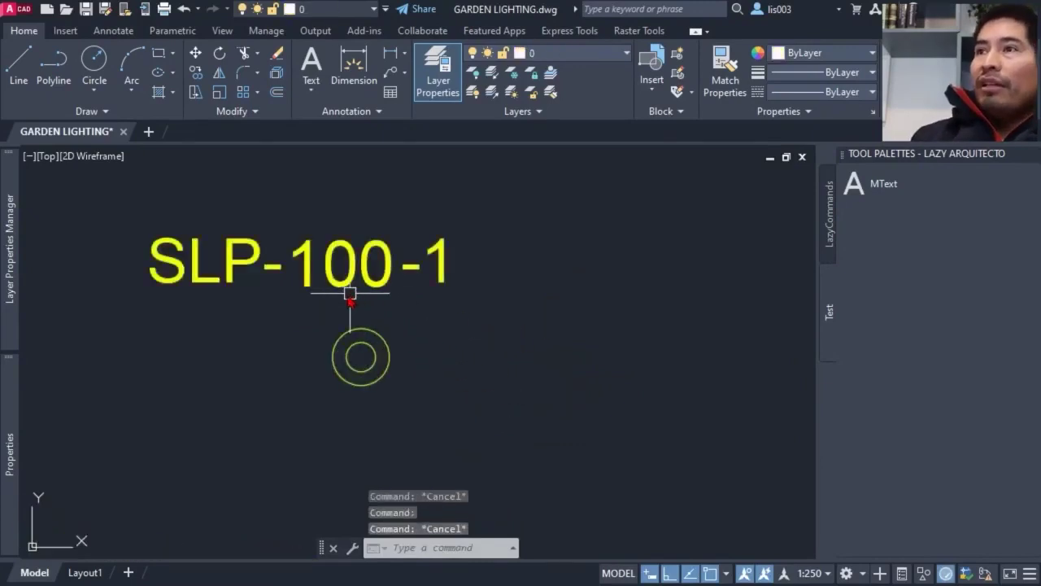
Change the MText tool's command-string block name from 4 M POLE to 4_M_POLE
right_click(880, 198)
left_click(902, 306)
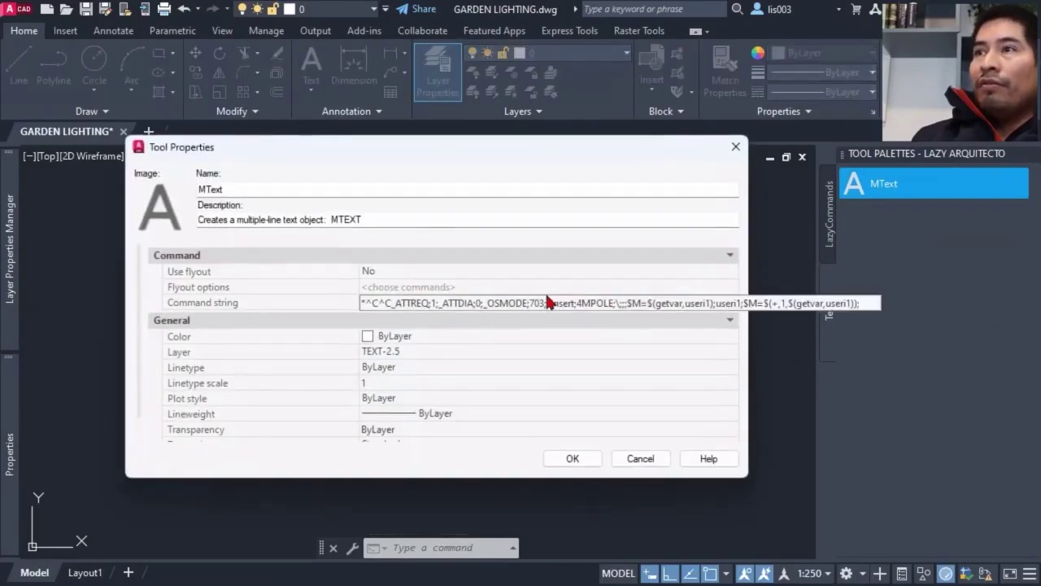
left_click(502, 305)
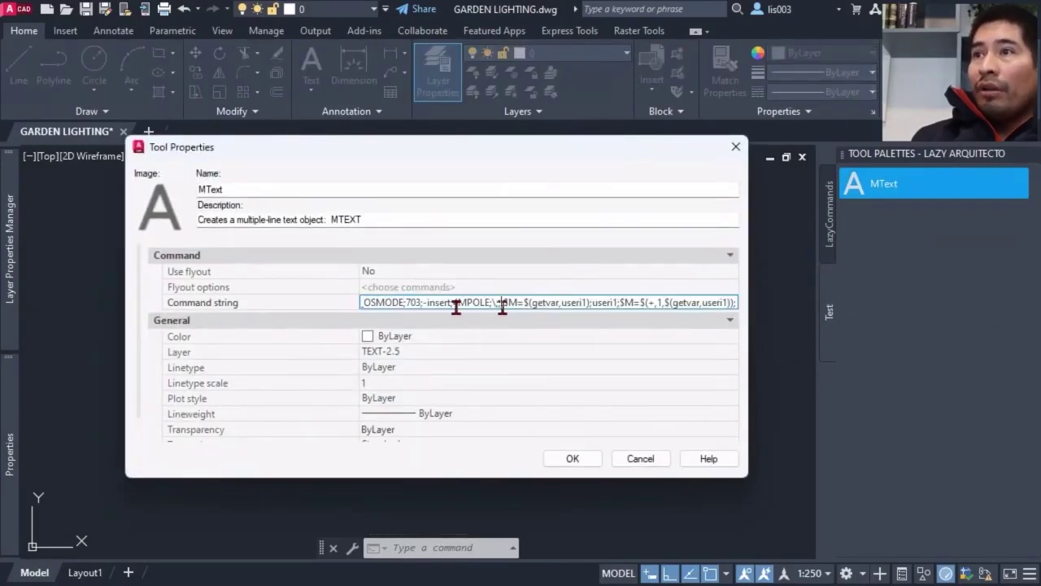
type("4")
left_click(487, 307)
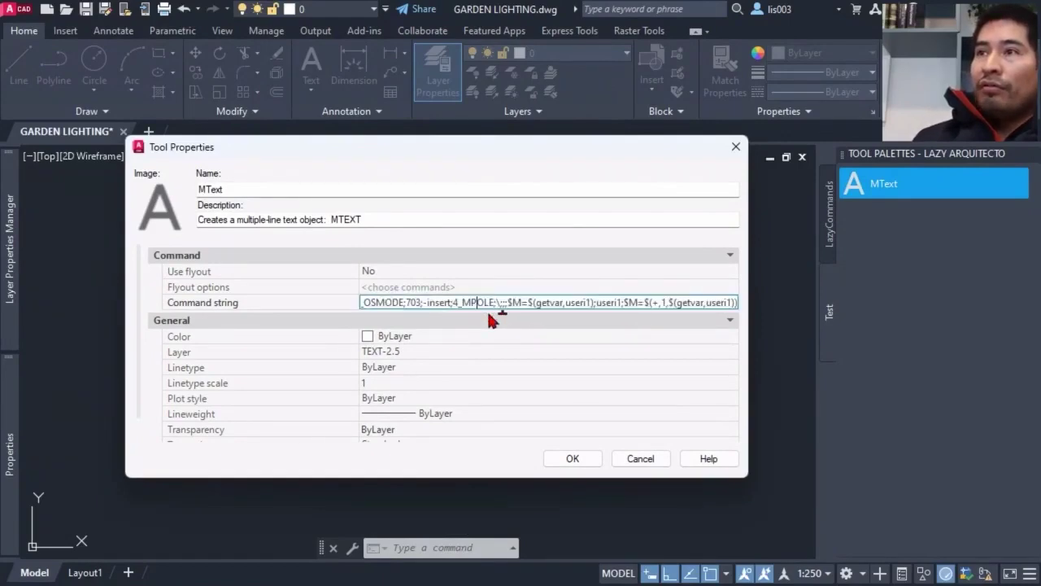
type("_")
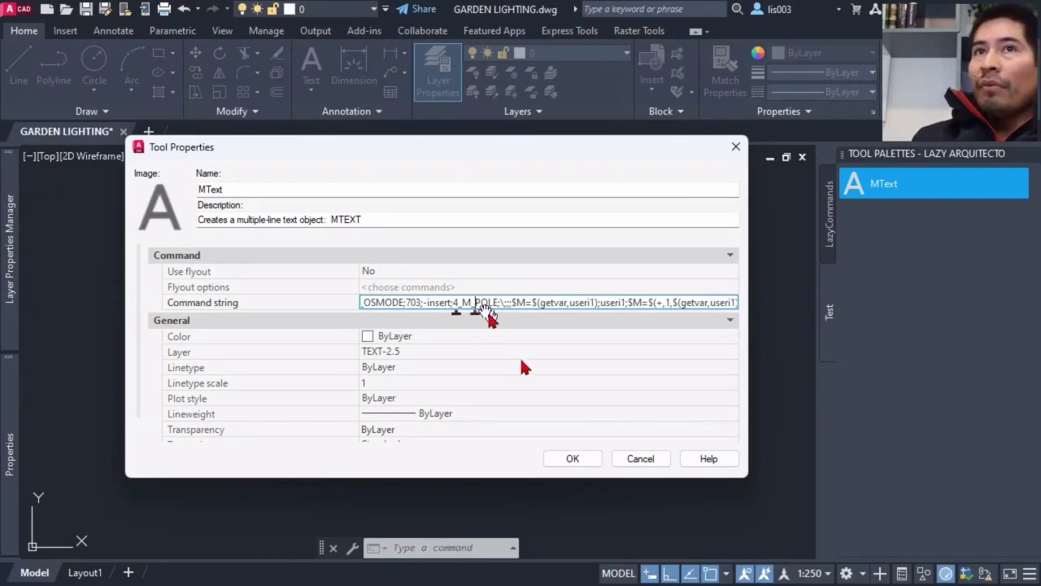
left_click(573, 458)
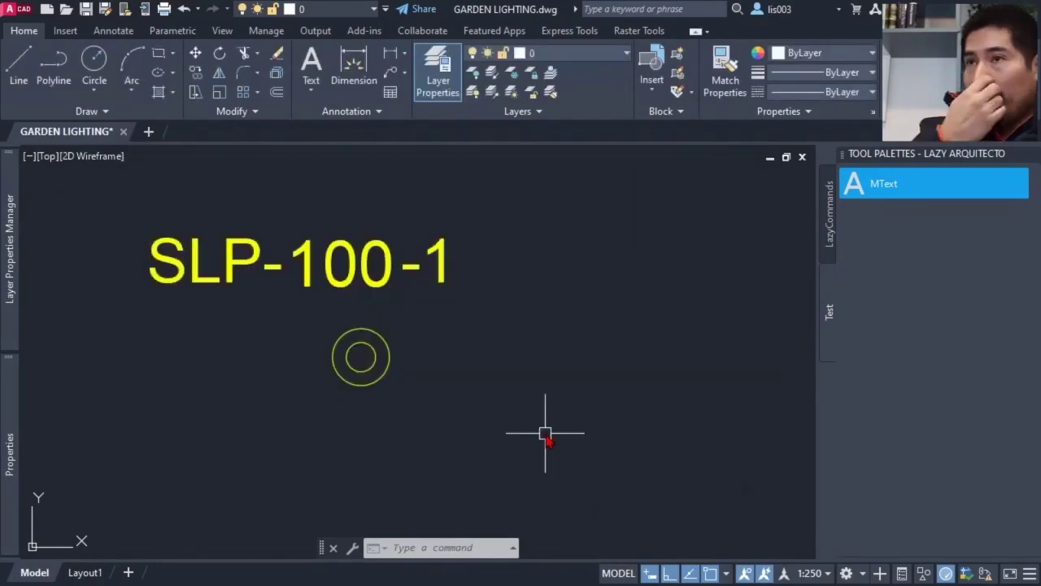
Insert two poles with the MText palette tool, auto-numbered SLP-10-1 and SLP-11-1
scroll(546, 434, "down", 3)
middle_click_drag(546, 434, 263, 374)
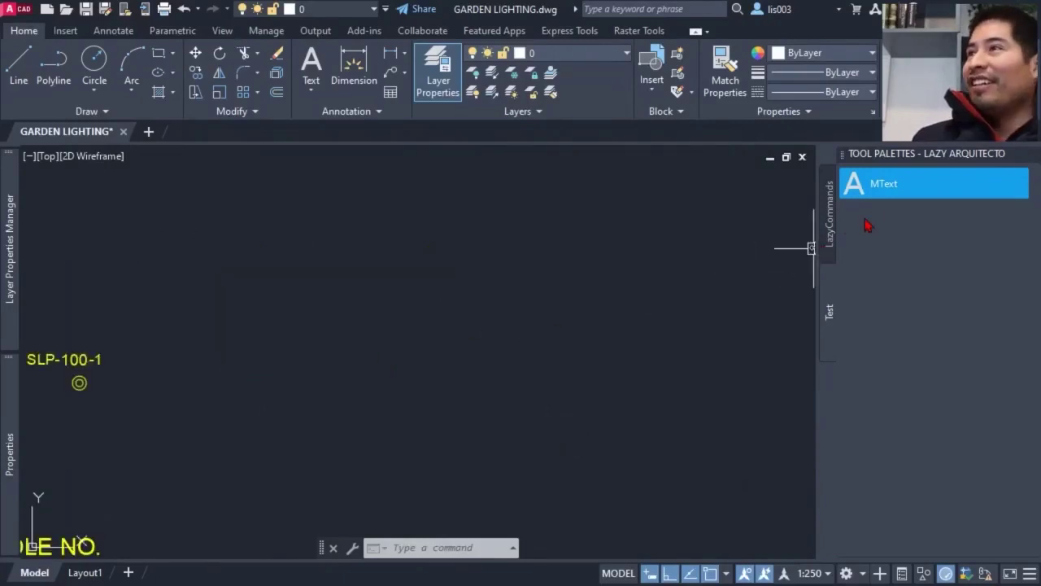
left_click(878, 187)
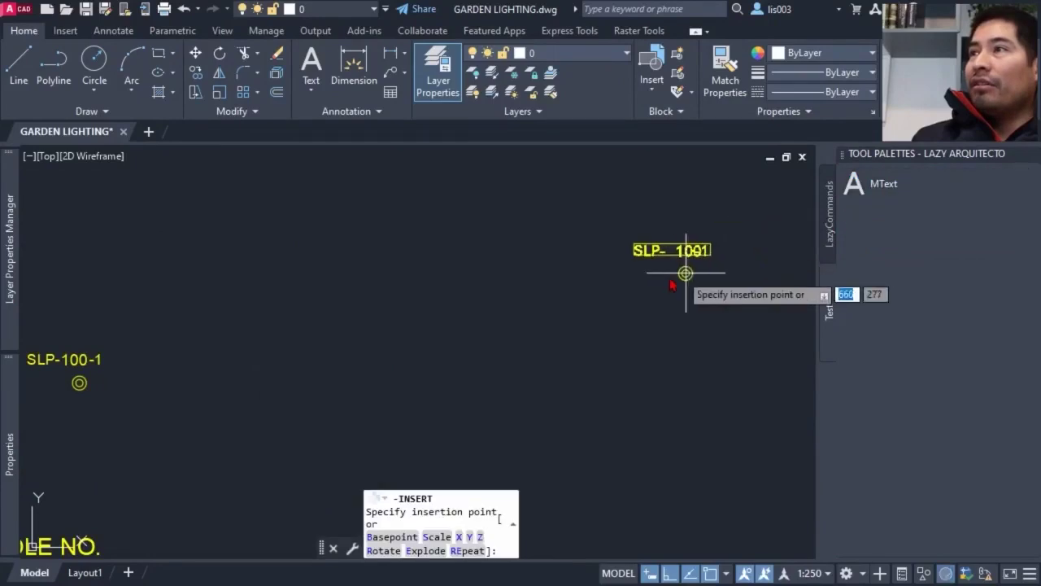
left_click(444, 316)
left_click(576, 270)
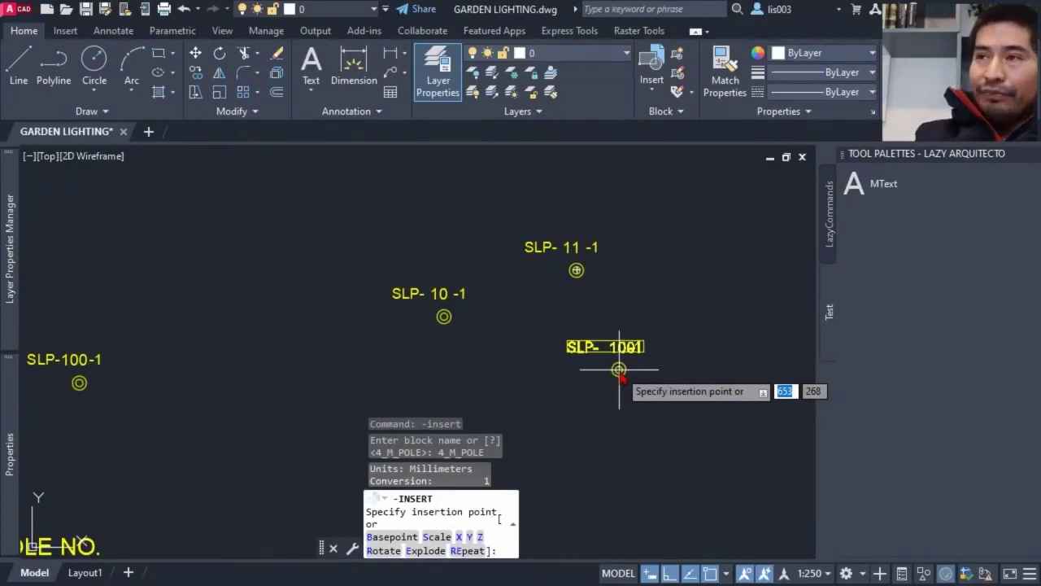
key("Escape")
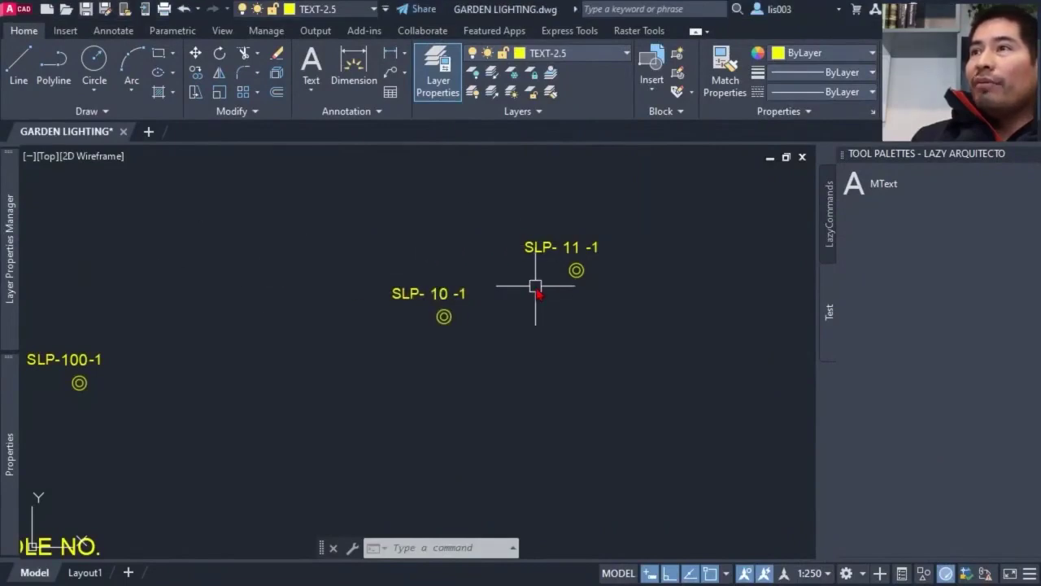
Set the USERI1 system variable to 100
mouse_move(477, 367)
middle_mouse_down()
mouse_move(367, 334)
mouse_move(616, 295)
mouse_move(471, 352)
middle_mouse_up()
scroll(193, 314, "up", 2)
scroll(204, 261, "up", 2)
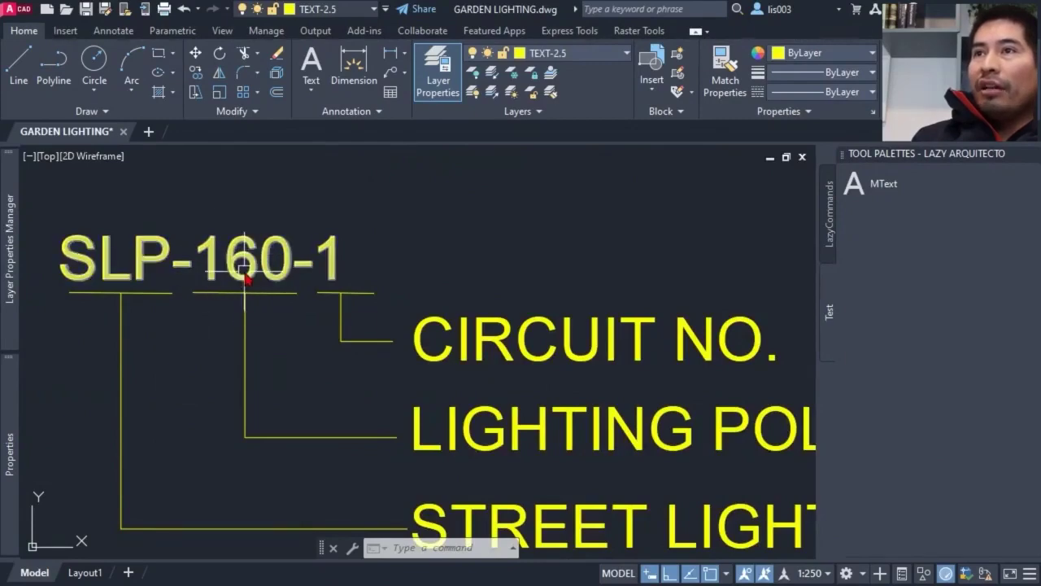
scroll(236, 330, "down", 3)
middle_click_drag(413, 321, 223, 293)
type("USER")
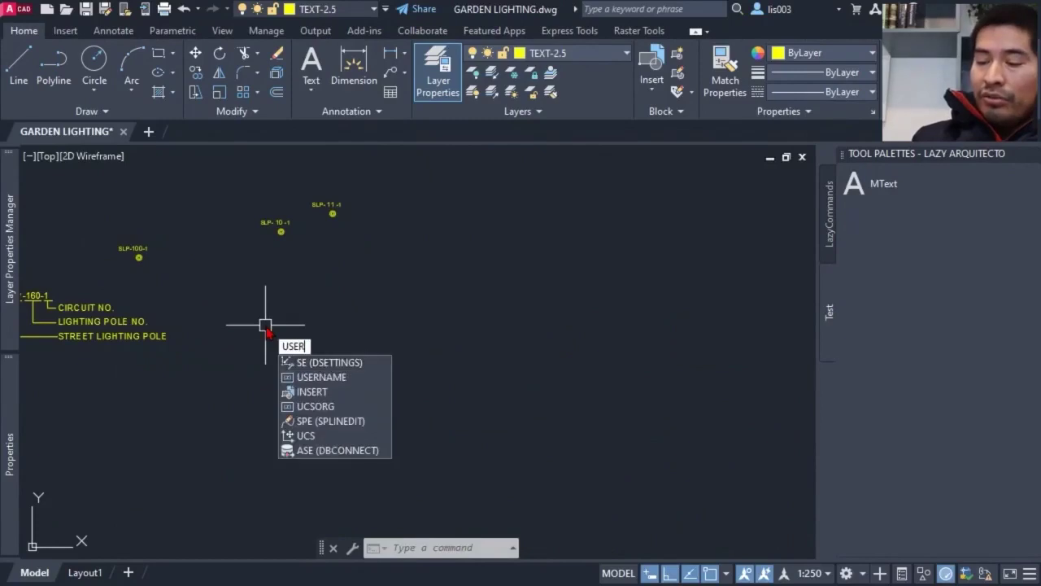
type("I1")
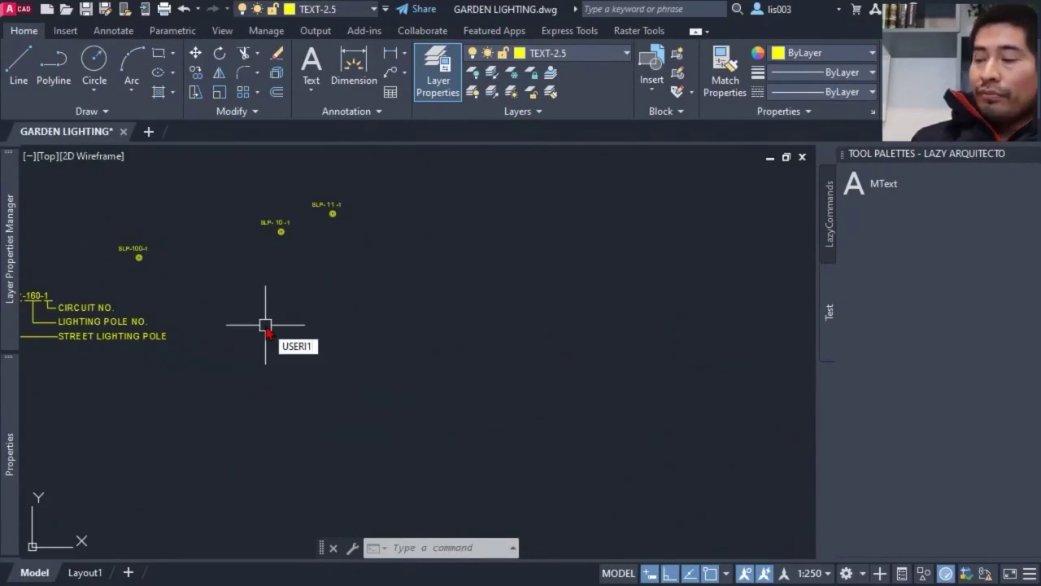
key("Return")
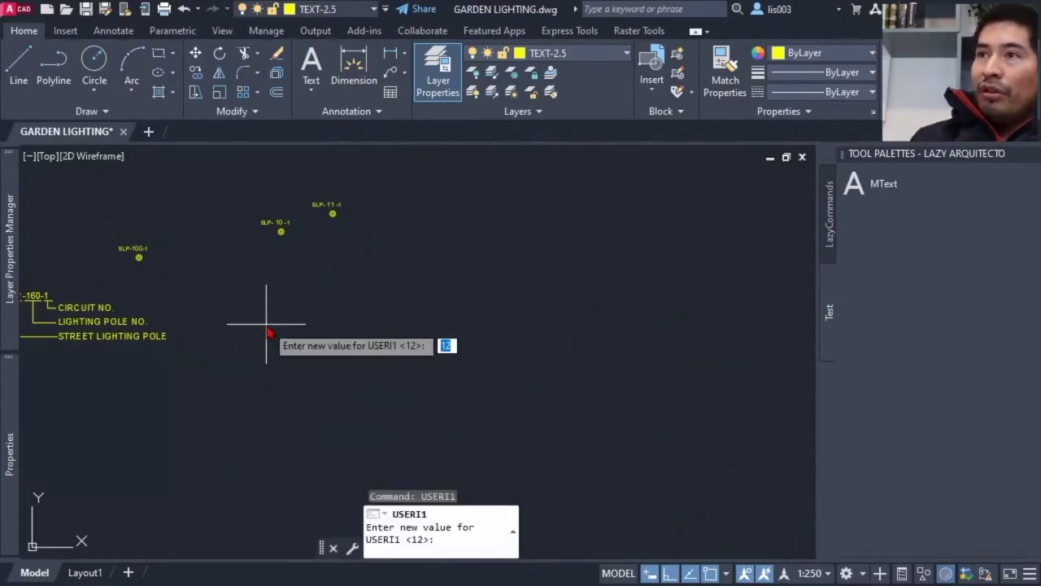
type("10")
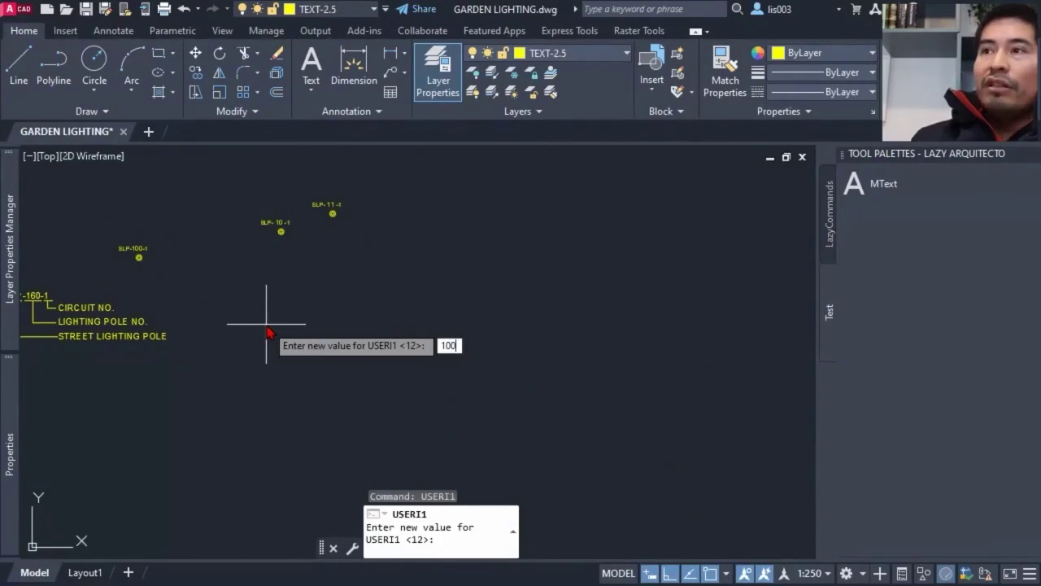
type("0")
key("Return")
Start inserting a new pole from the palette tool in empty drawing space
scroll(192, 322, "up", 4)
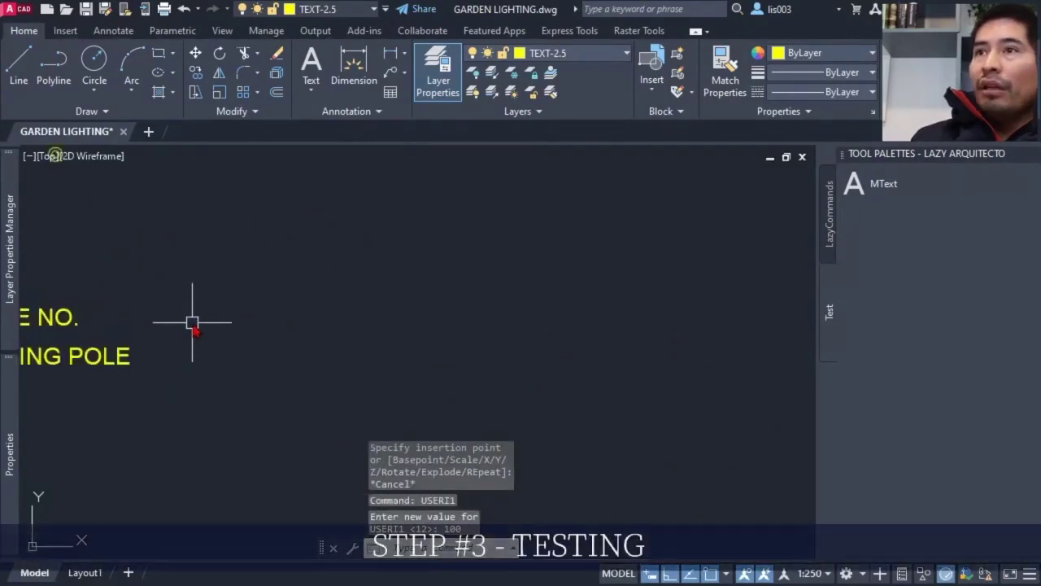
mouse_move(192, 322)
middle_mouse_down()
mouse_move(320, 290)
mouse_move(349, 225)
mouse_move(490, 233)
mouse_move(609, 195)
middle_mouse_up()
left_click(860, 186)
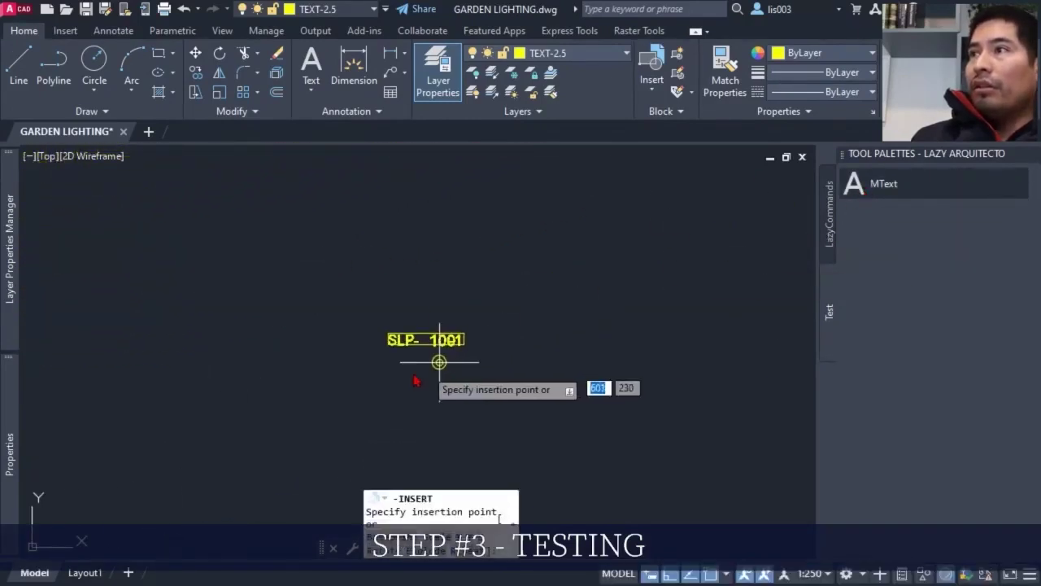